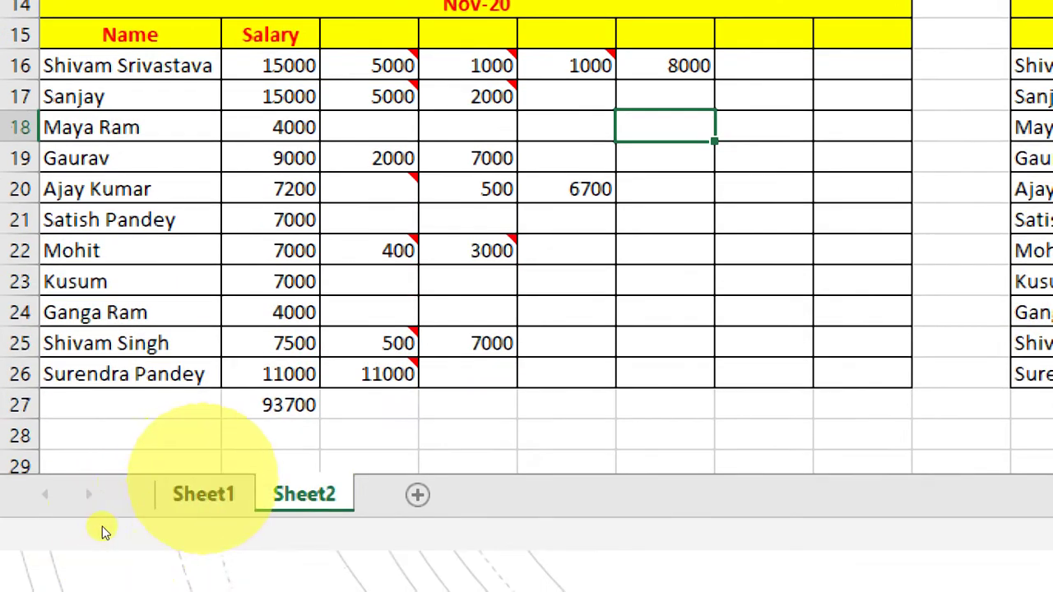
- On Sheet1, display the data in Page Break Preview and return the sheet to Normal view
left_click(203, 494)
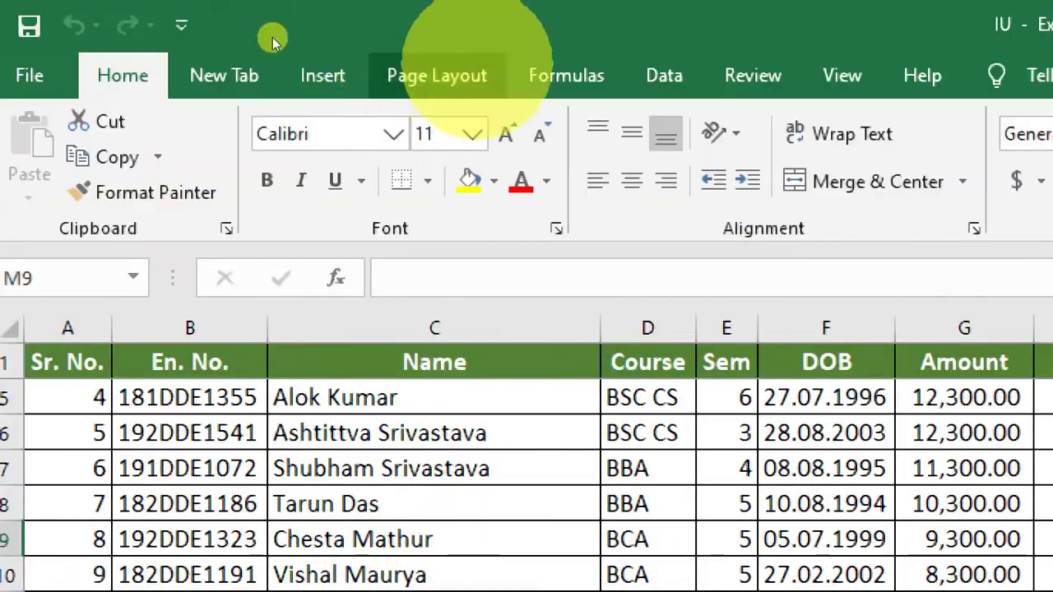
left_click(842, 75)
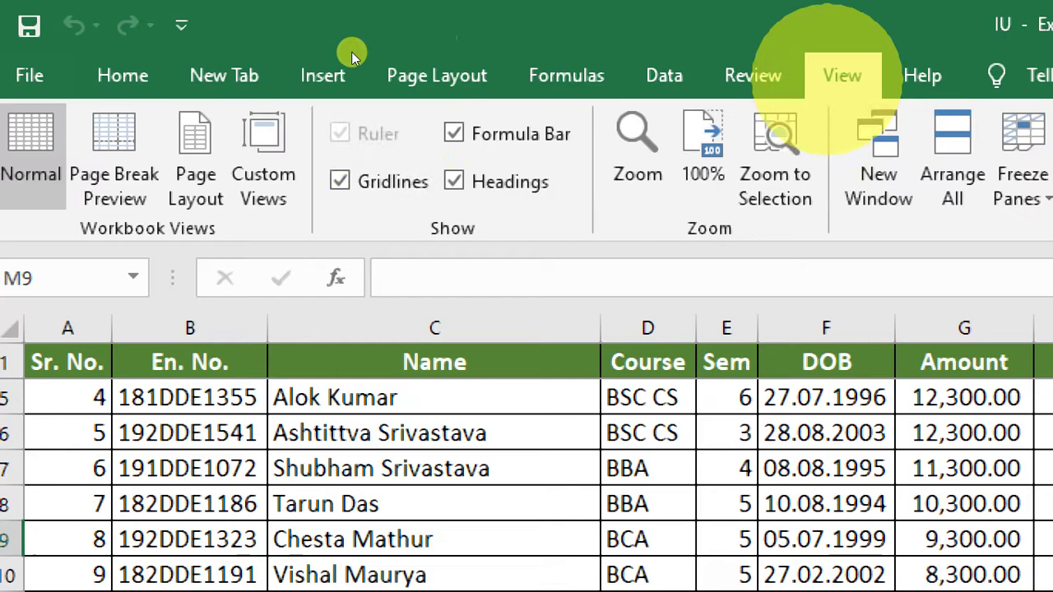
left_click(97, 176)
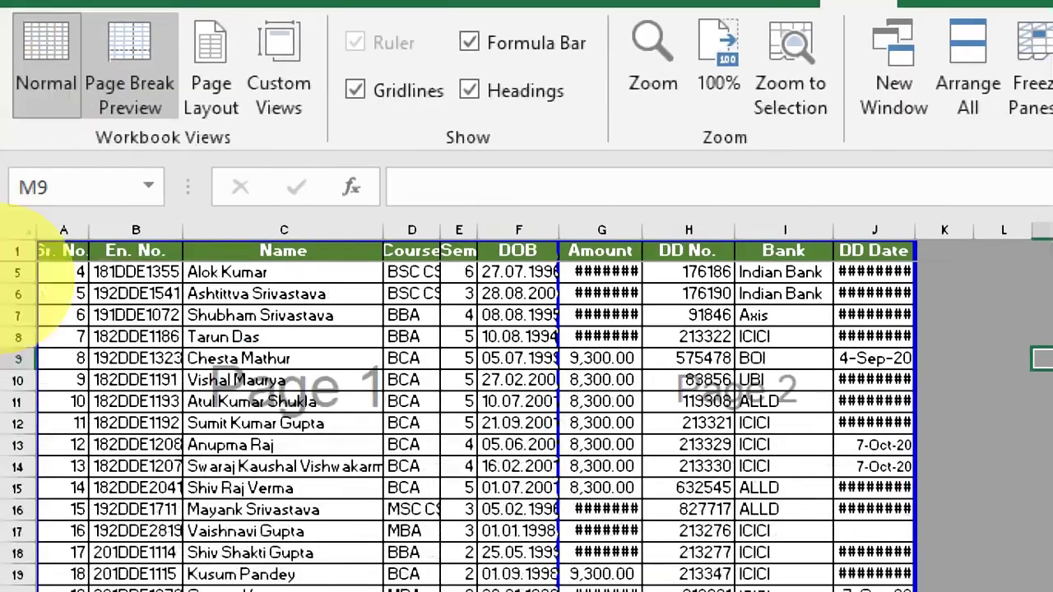
left_click(46, 67)
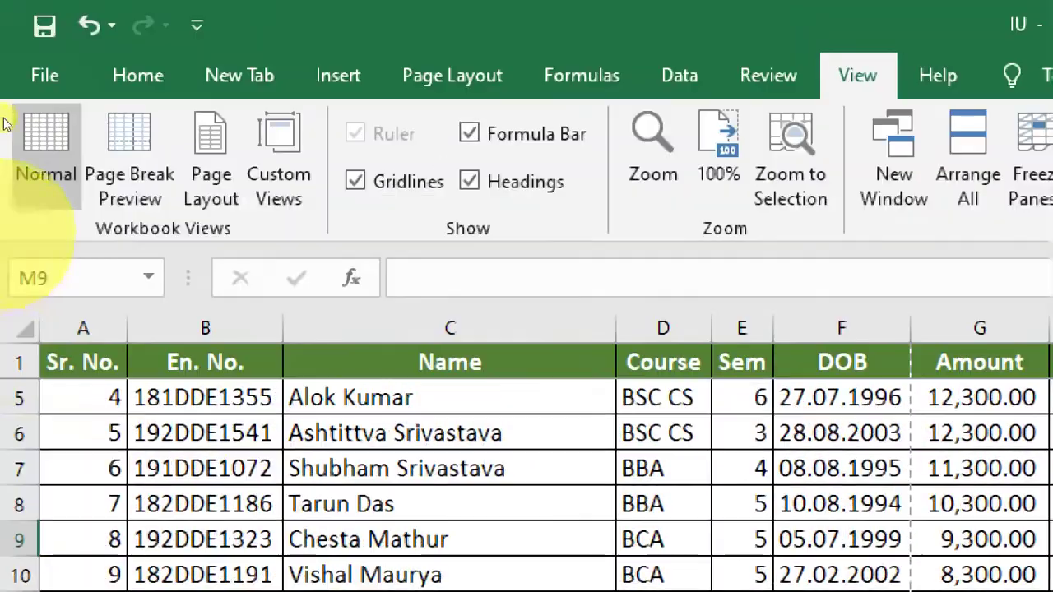
- Display Sheet1 in Page Layout view, accepting that its panes are unfrozen, and return to column A in Normal view
left_click(211, 164)
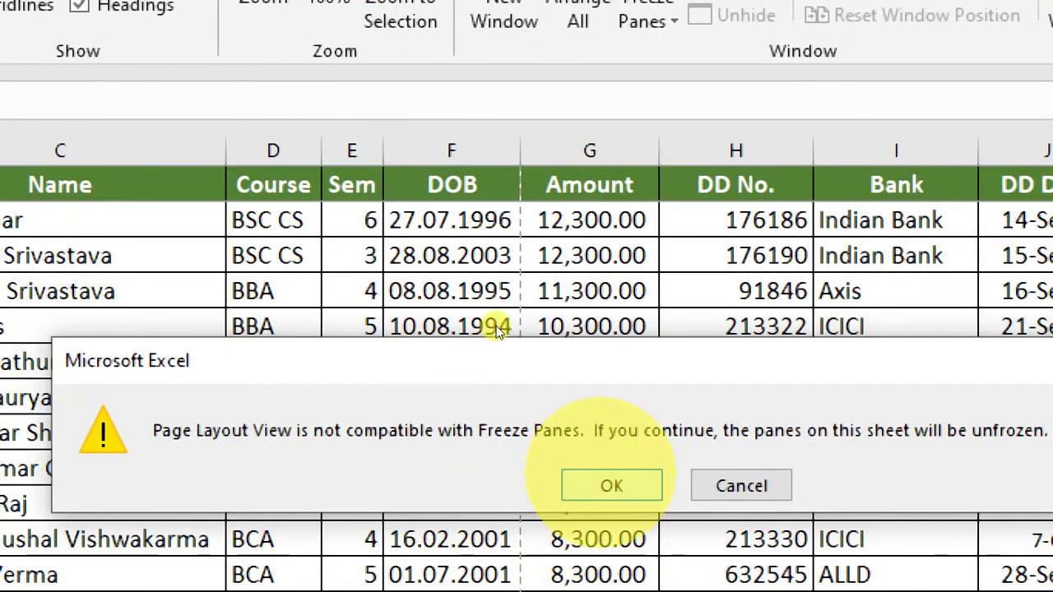
key("Return")
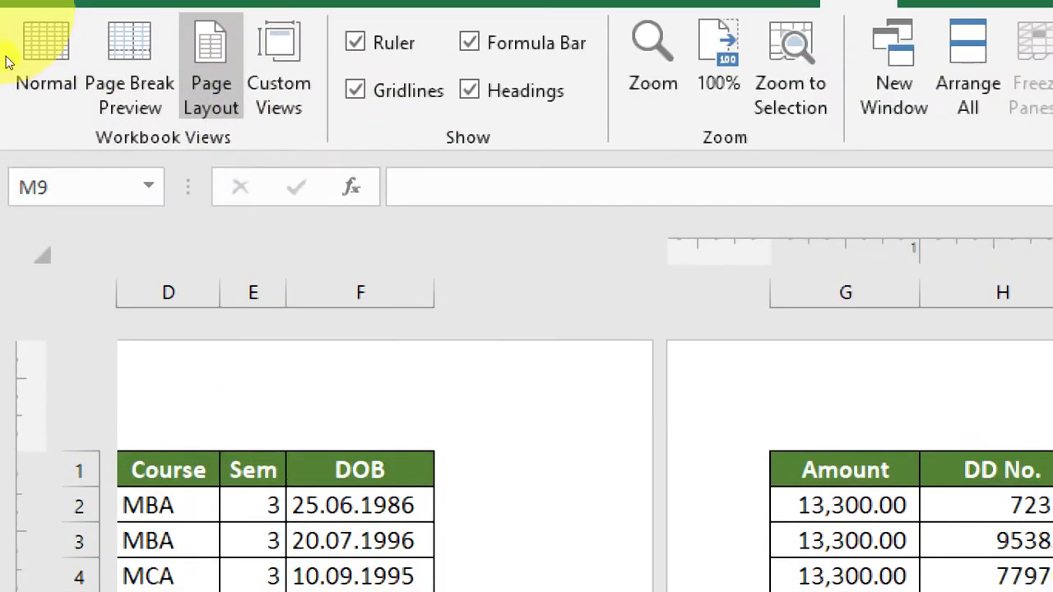
left_click(32, 86)
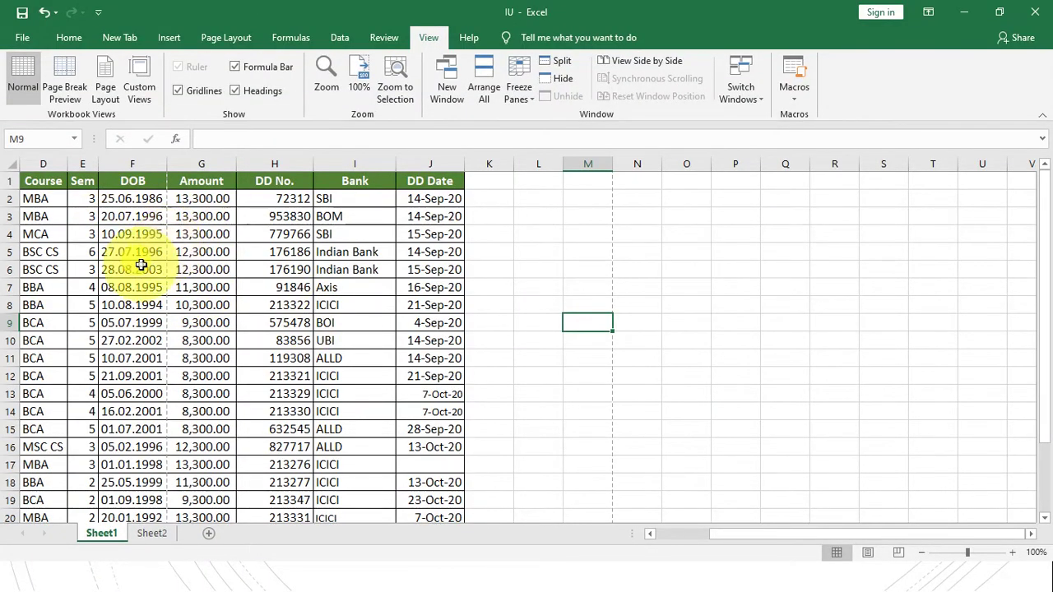
key("Home")
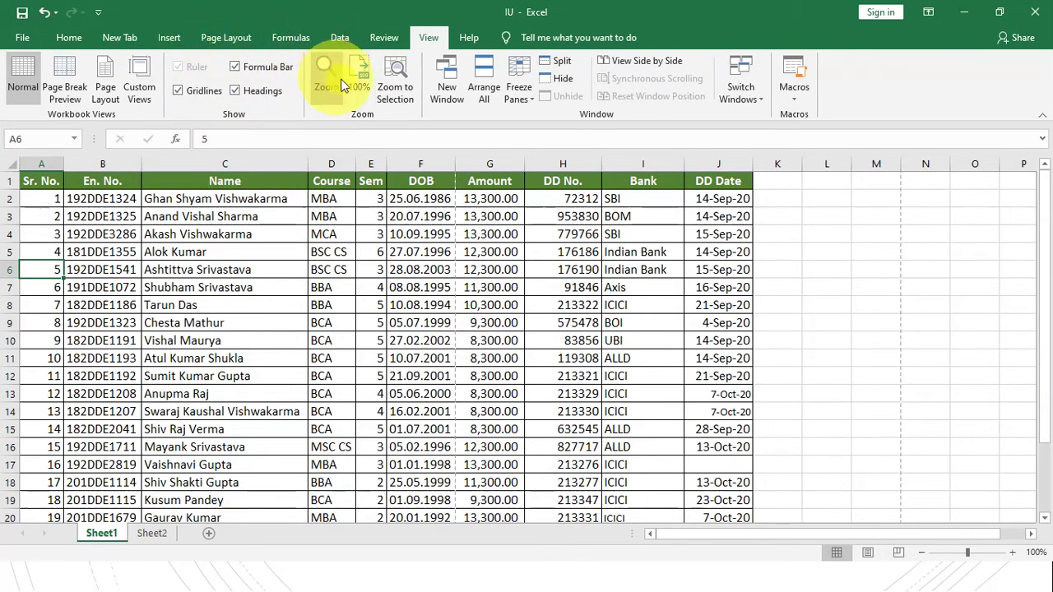
- Save the current sheet display as a custom view named "Noral 100%", including print settings and hidden rows, columns and filter settings
left_click(156, 99)
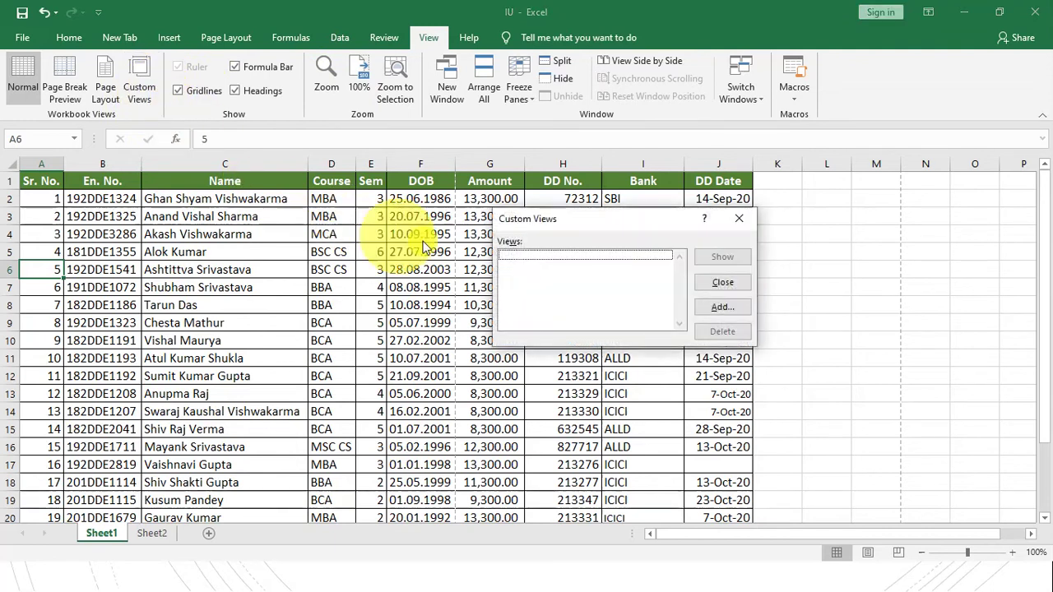
left_click(720, 308)
type("Noral 100%")
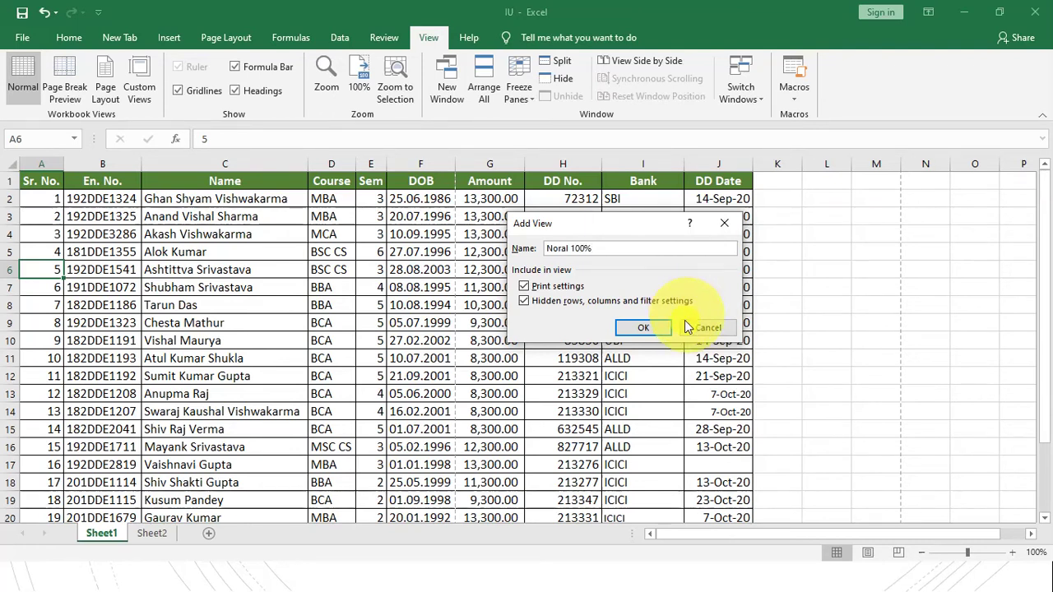
left_click(660, 330)
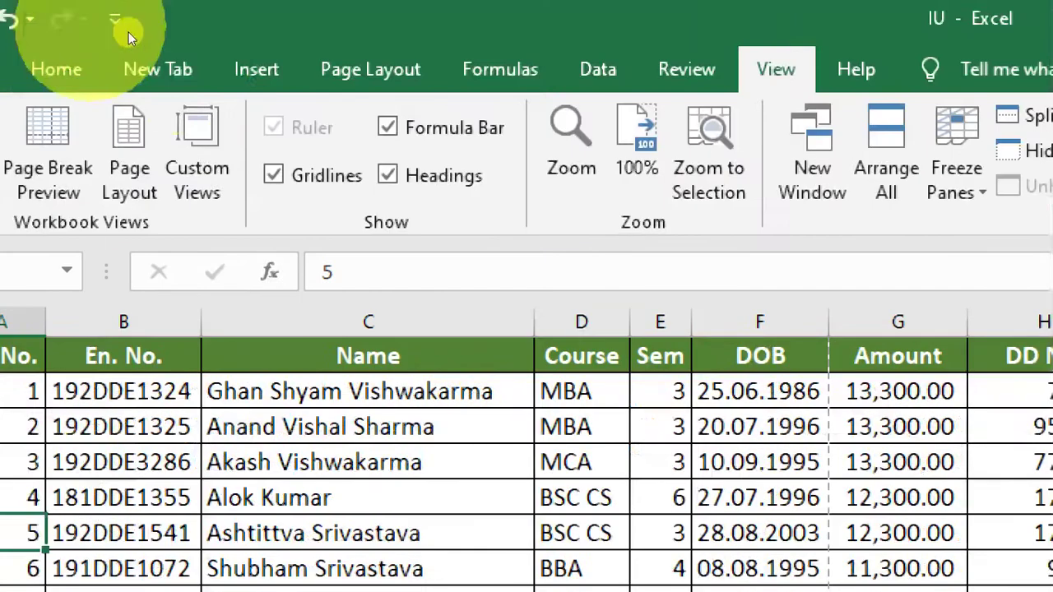
- Add a second custom view named "Zoom 200%", including print settings and hidden rows, columns and filter settings
left_click(183, 159)
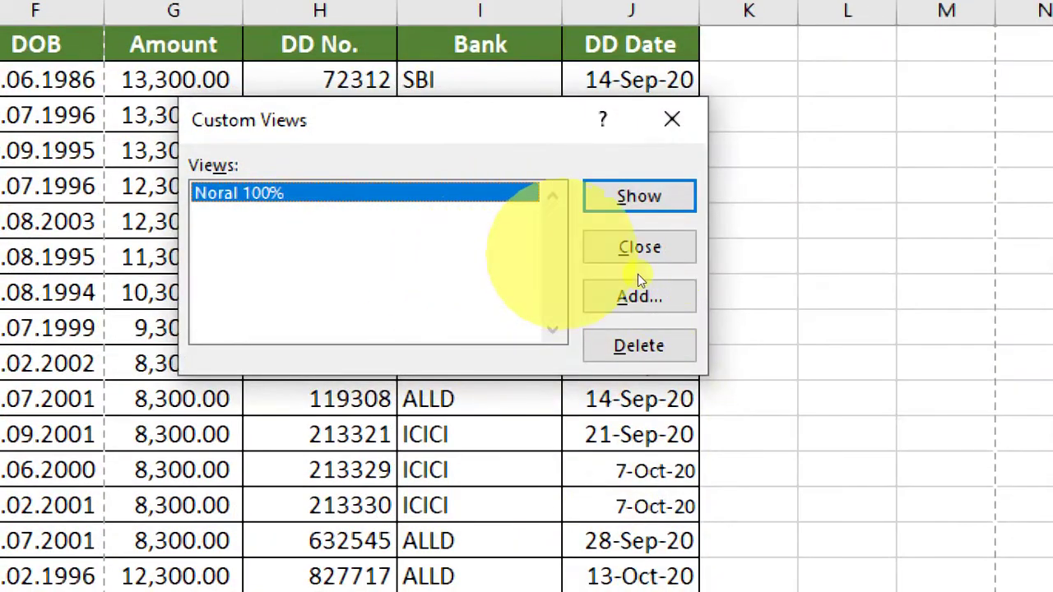
left_click(675, 298)
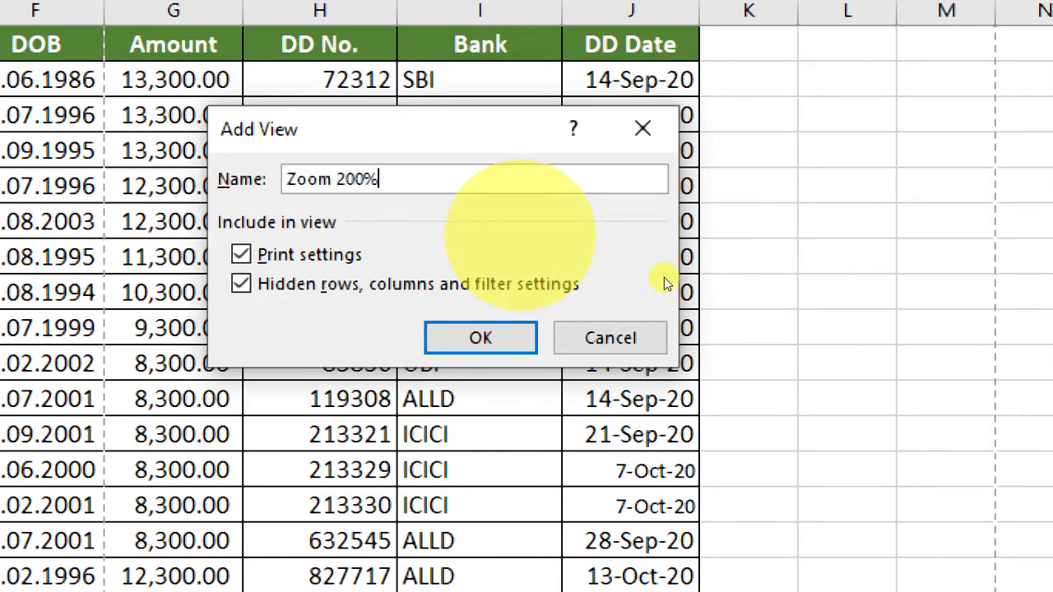
left_click(469, 339)
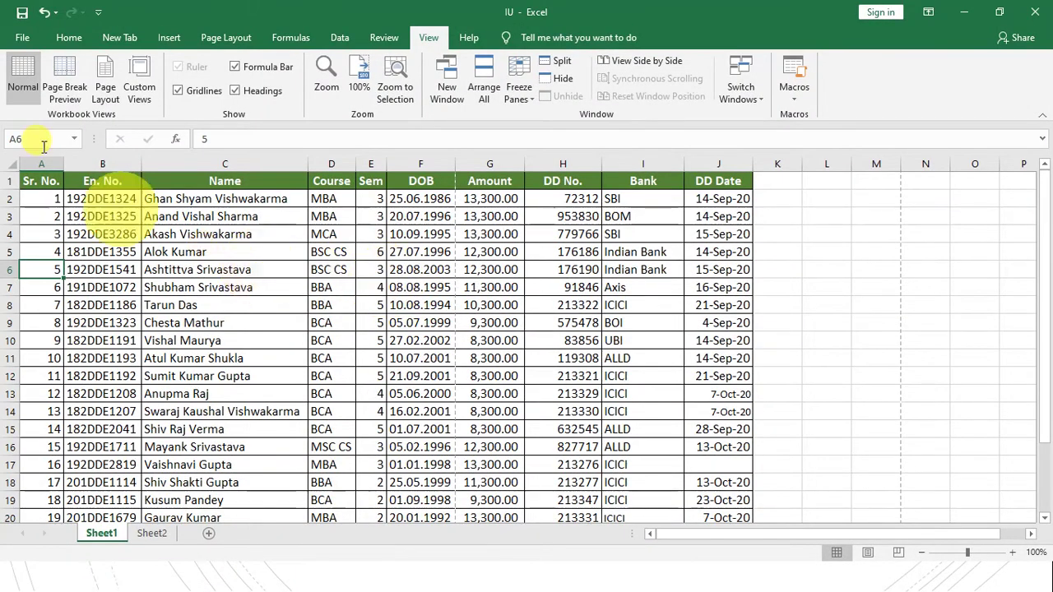
- Show the "Zoom 200%" custom view and switch back to the "Noral 100%" view
left_click(146, 95)
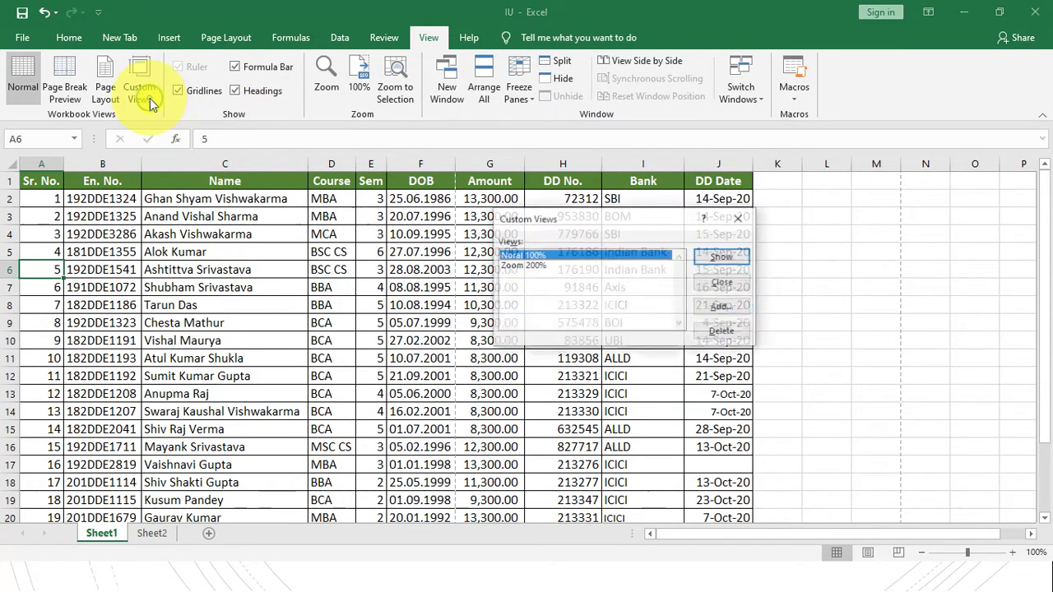
left_click(517, 267)
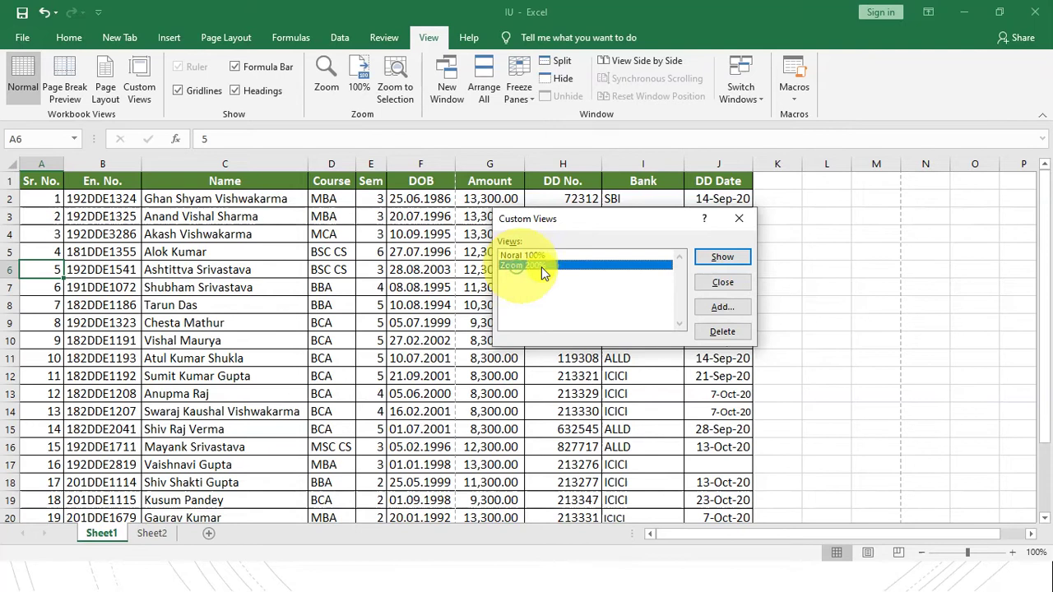
left_click(719, 260)
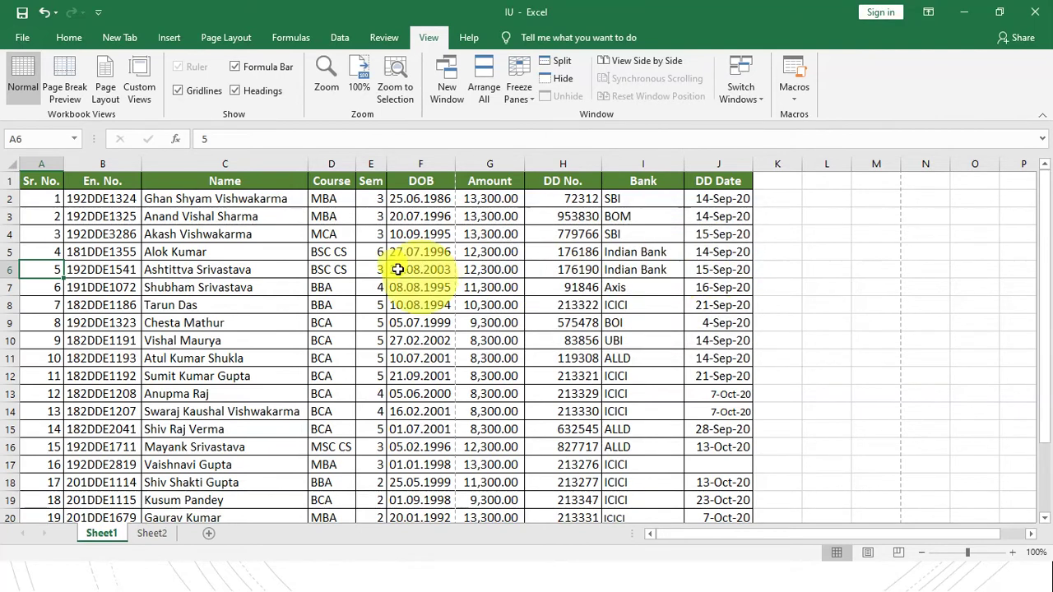
left_click(153, 93)
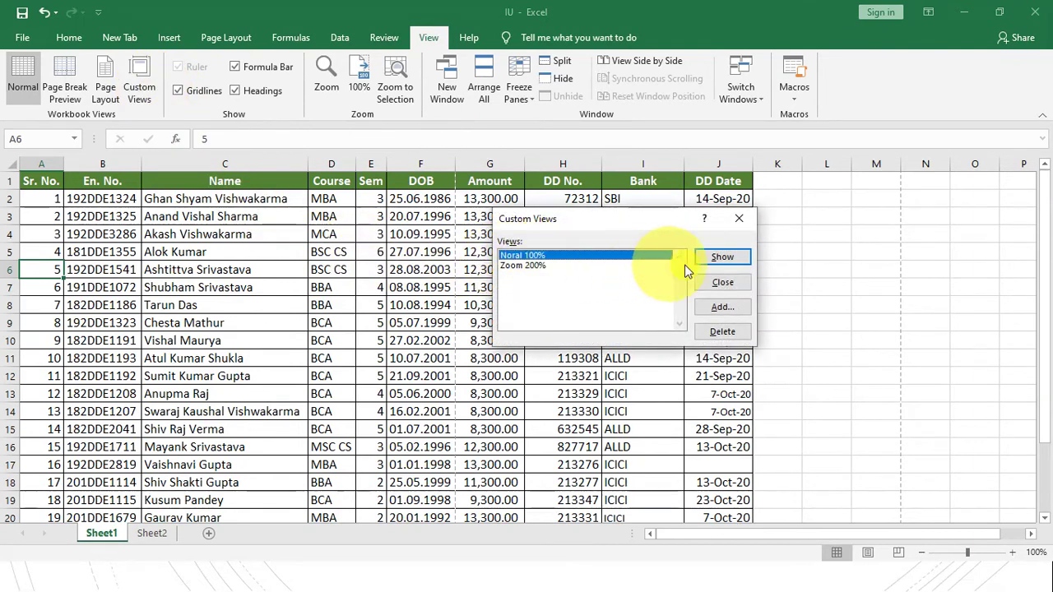
left_click(712, 260)
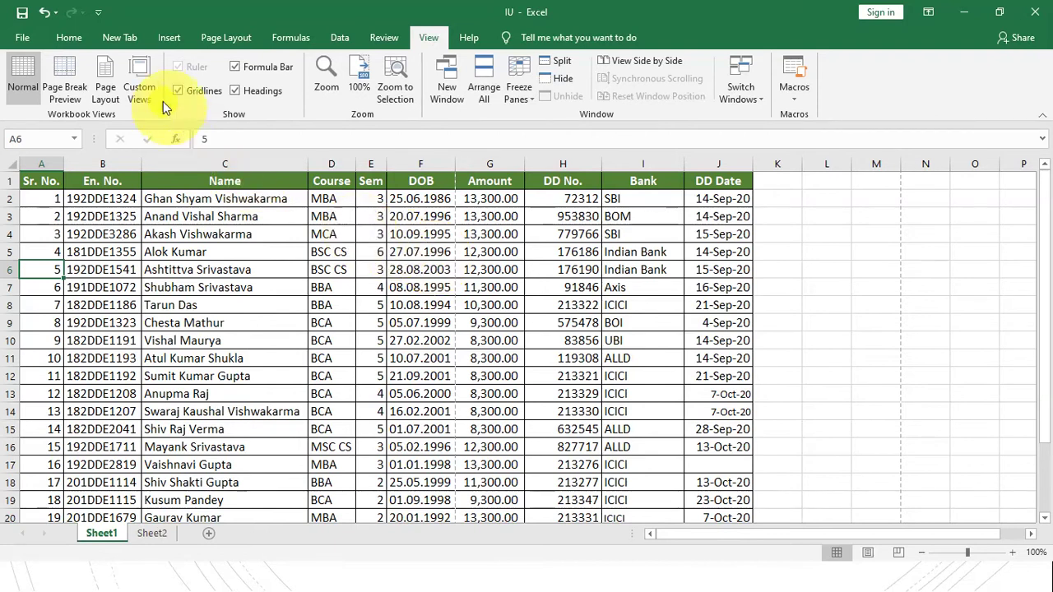
- Delete the "Zoom 200%" custom view and close the list of custom views
left_click(141, 86)
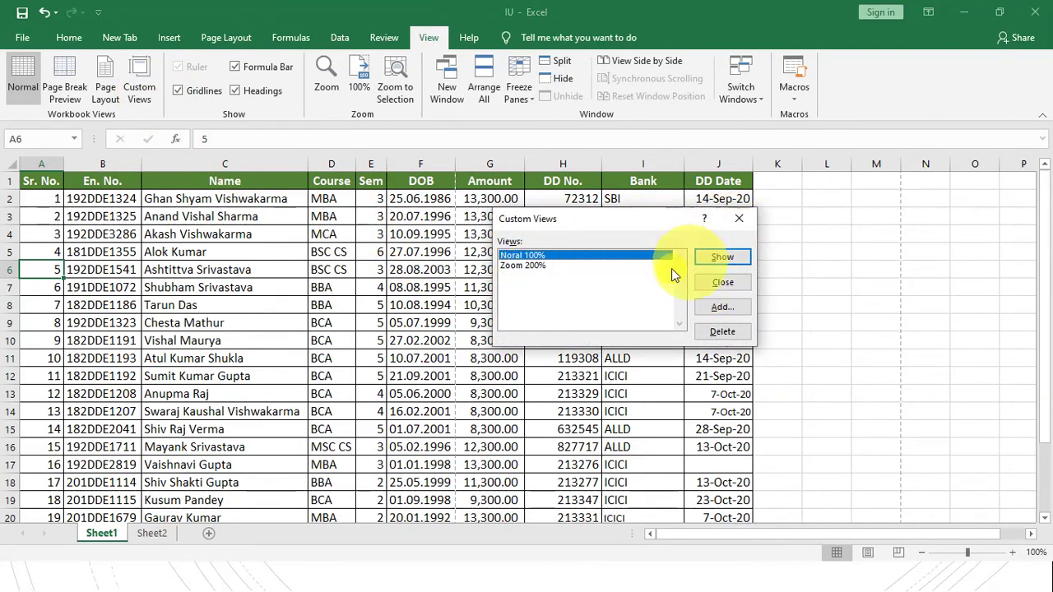
left_click(525, 266)
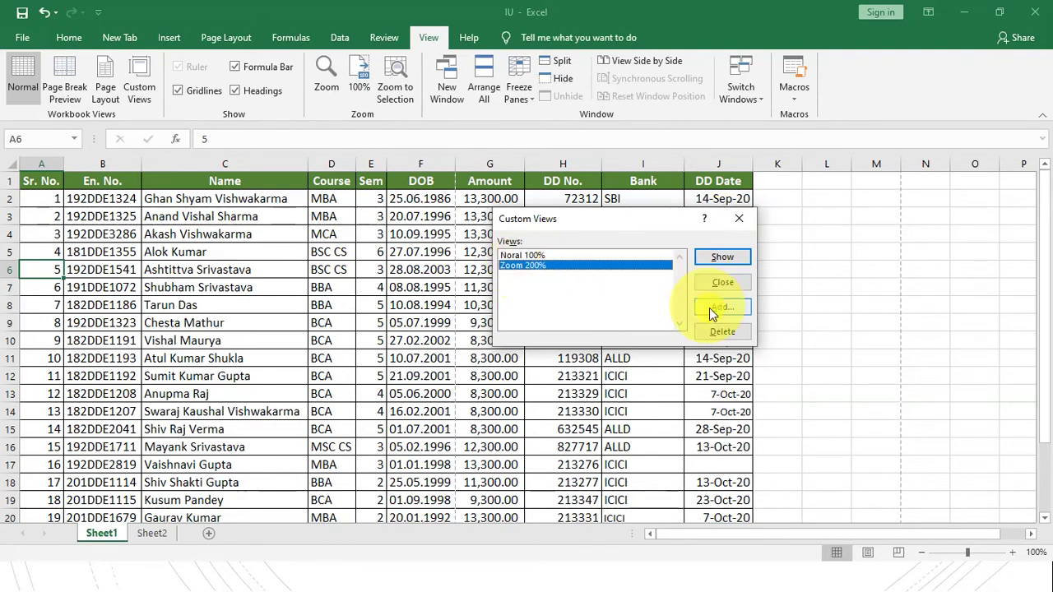
left_click(718, 333)
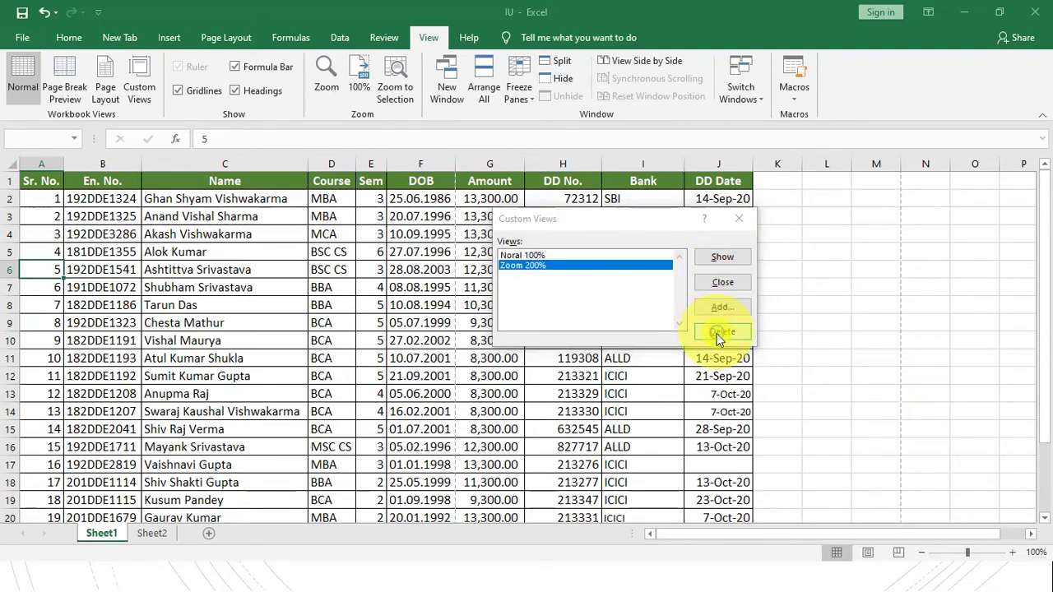
left_click(520, 333)
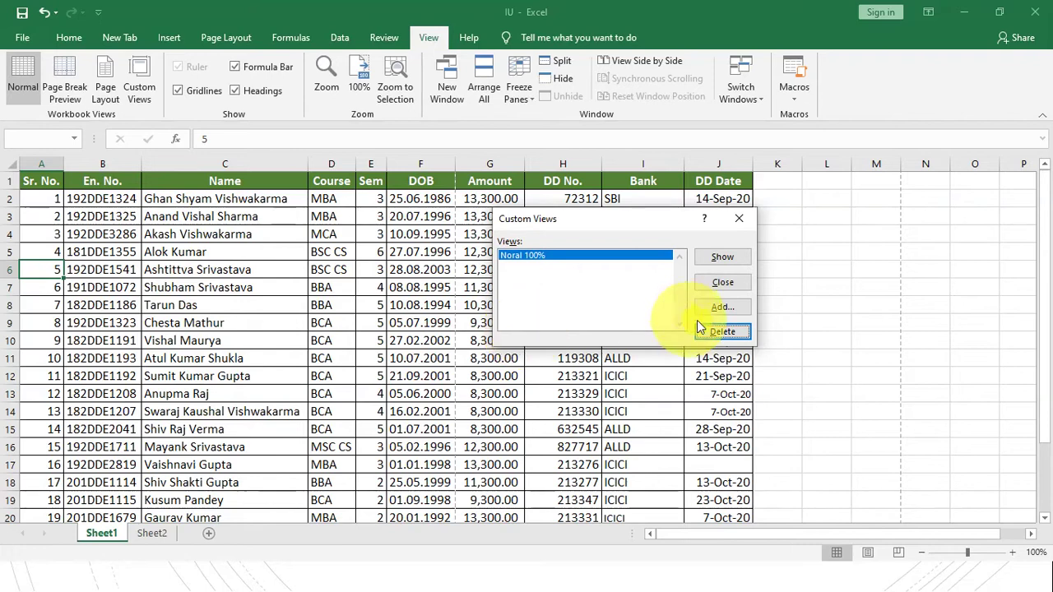
left_click(738, 224)
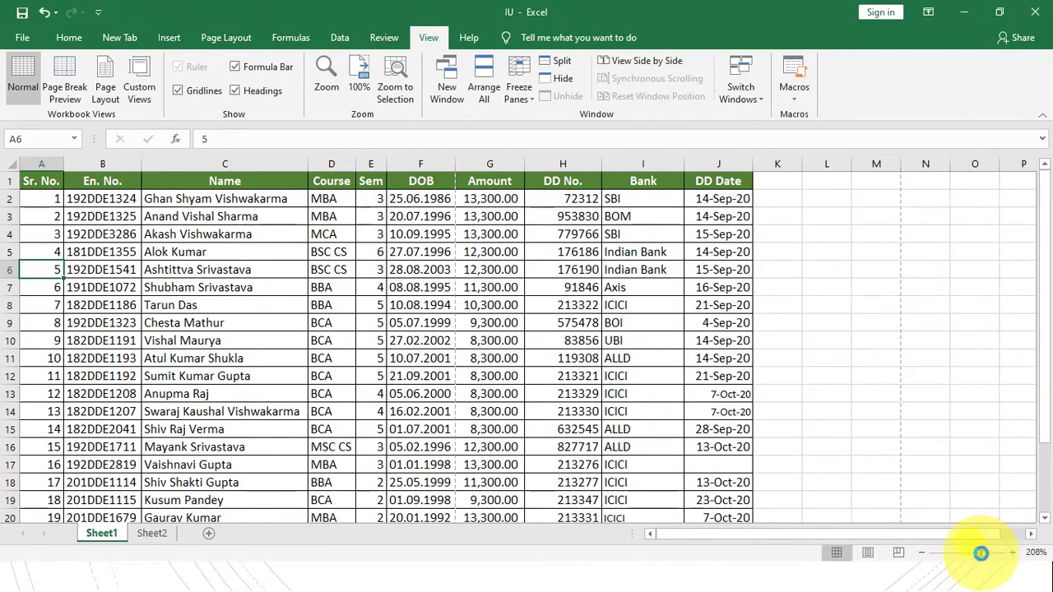
- Zoom the sheet to 208% and save this display as a custom view named "Zoom 208%"
left_click(981, 553)
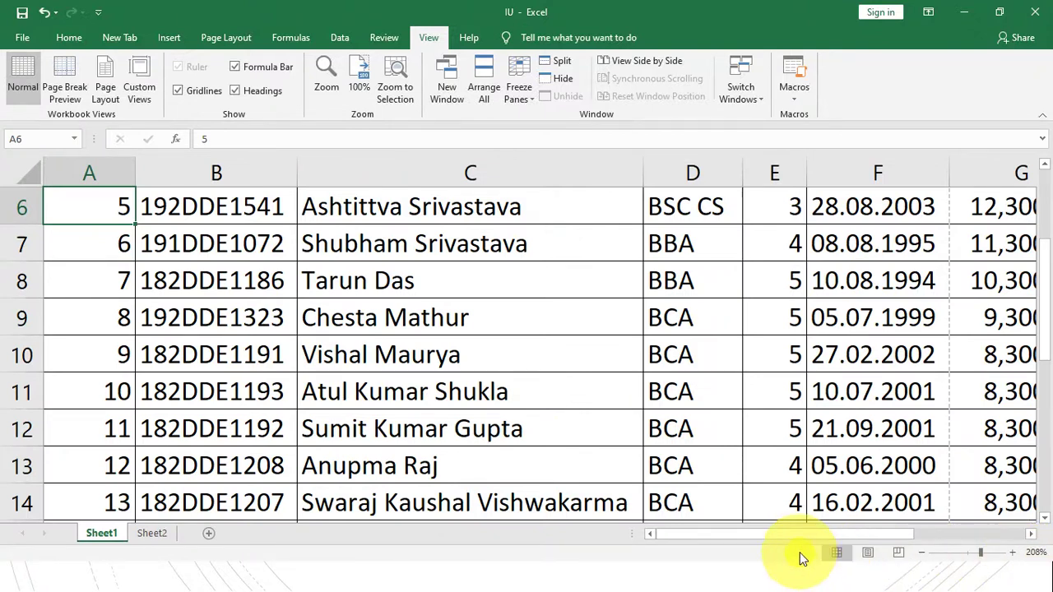
left_click(141, 89)
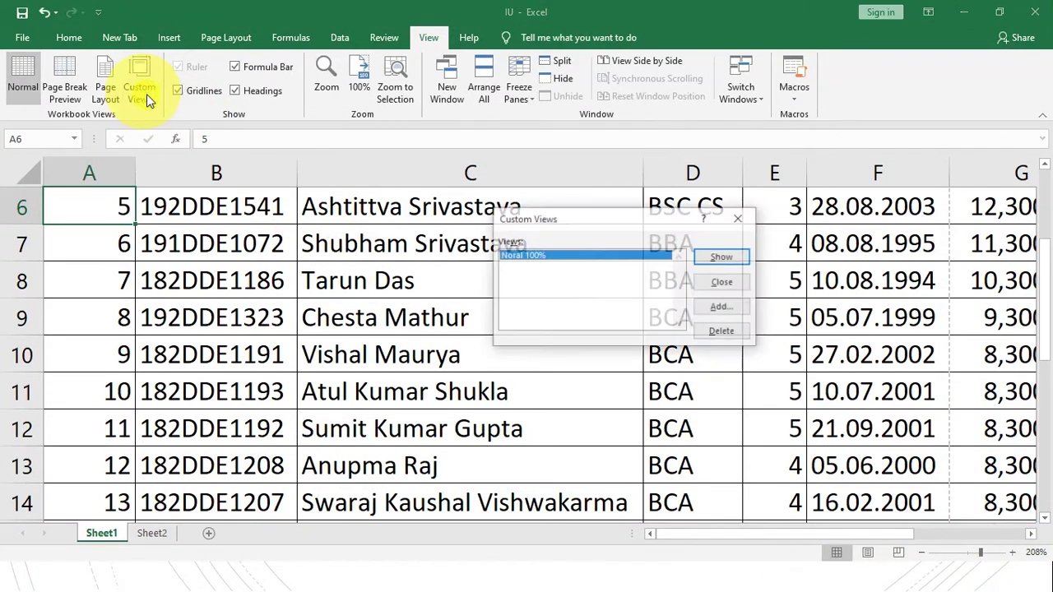
left_click(703, 307)
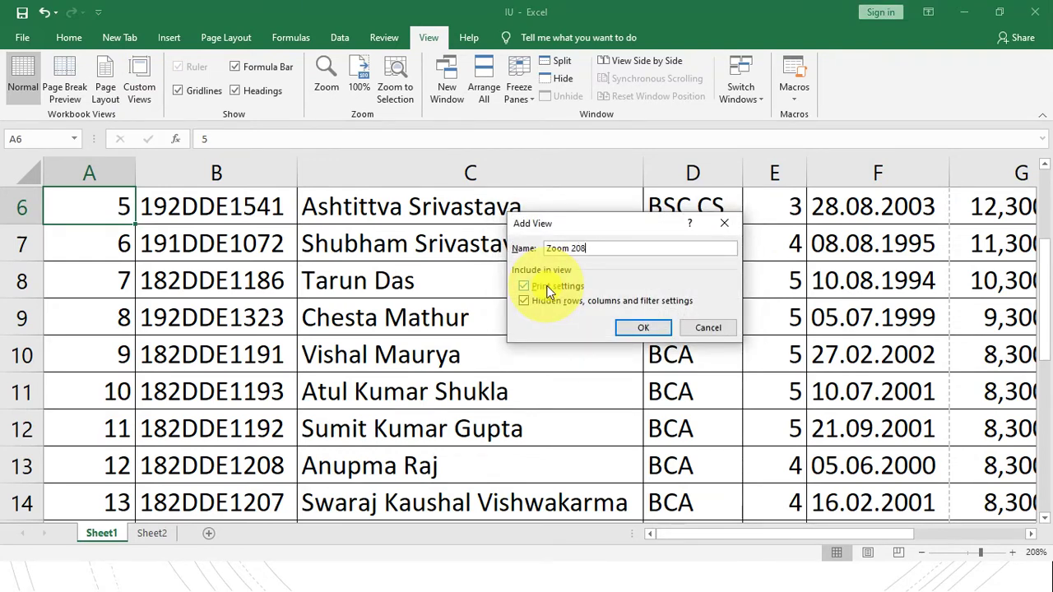
left_click(623, 328)
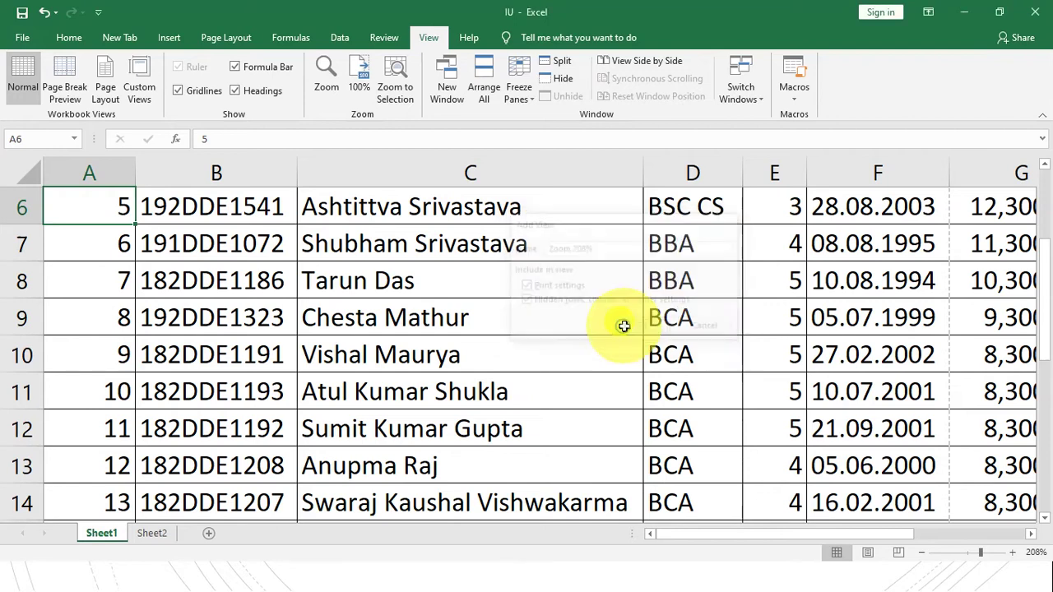
- Show the "Noral 100%" custom view and switch back to the "Zoom 208%" view
left_click(142, 88)
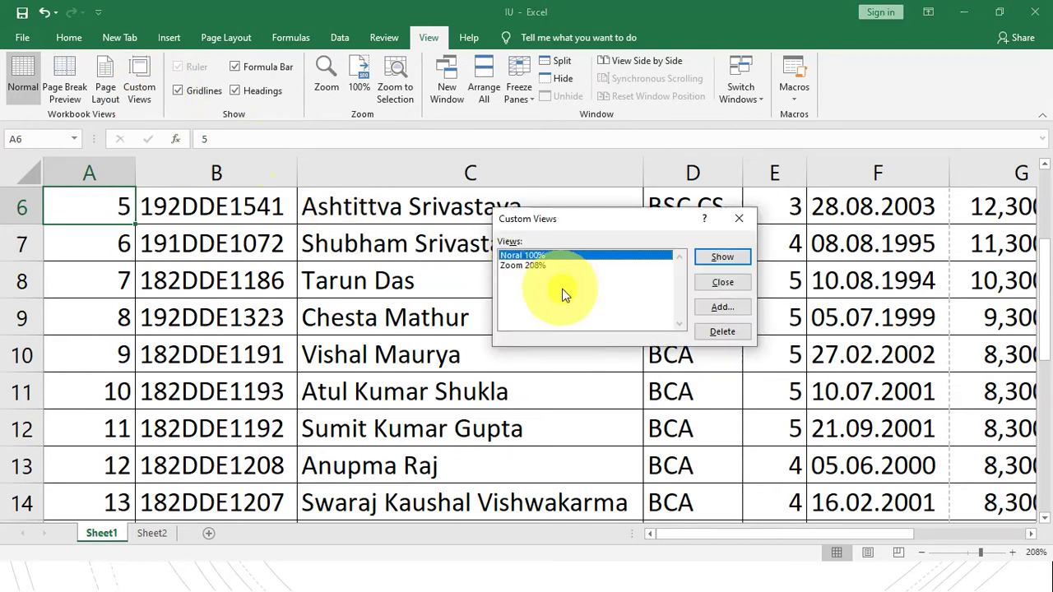
left_click(718, 258)
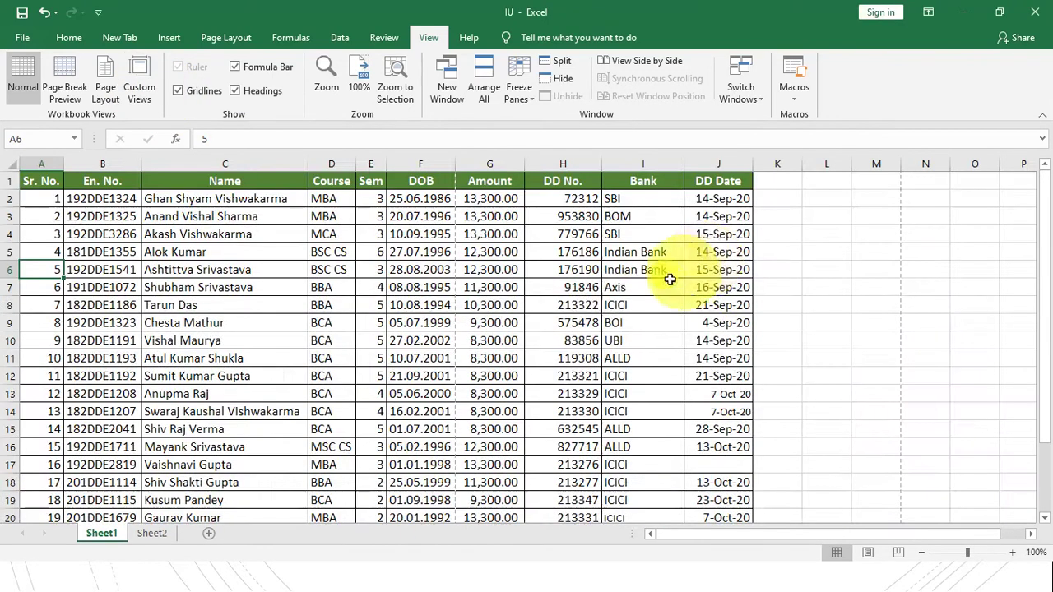
left_click(137, 94)
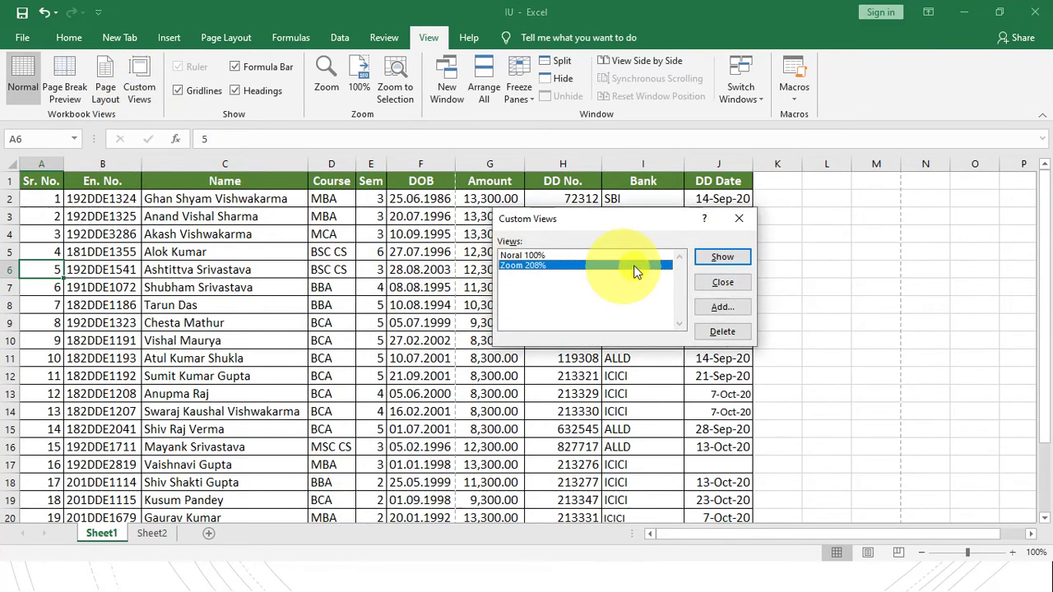
left_click(716, 258)
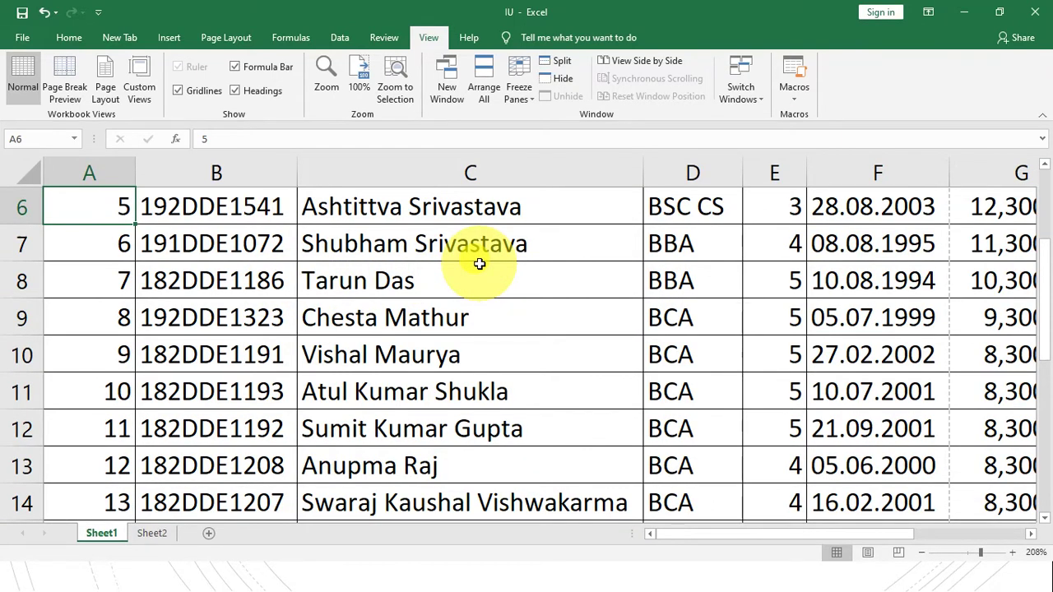
key("alt+Tab")
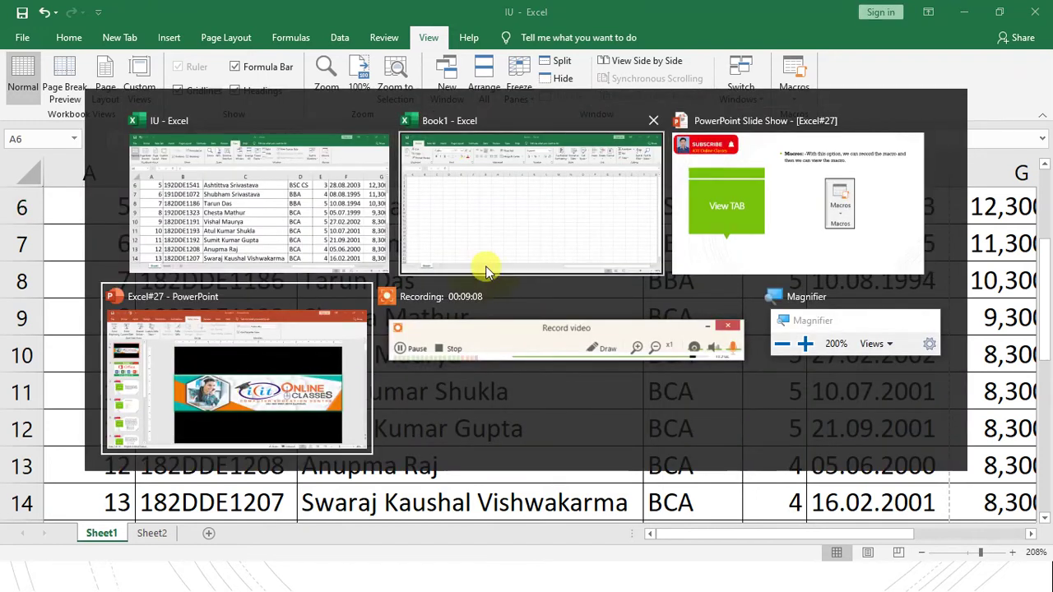
left_click(645, 420)
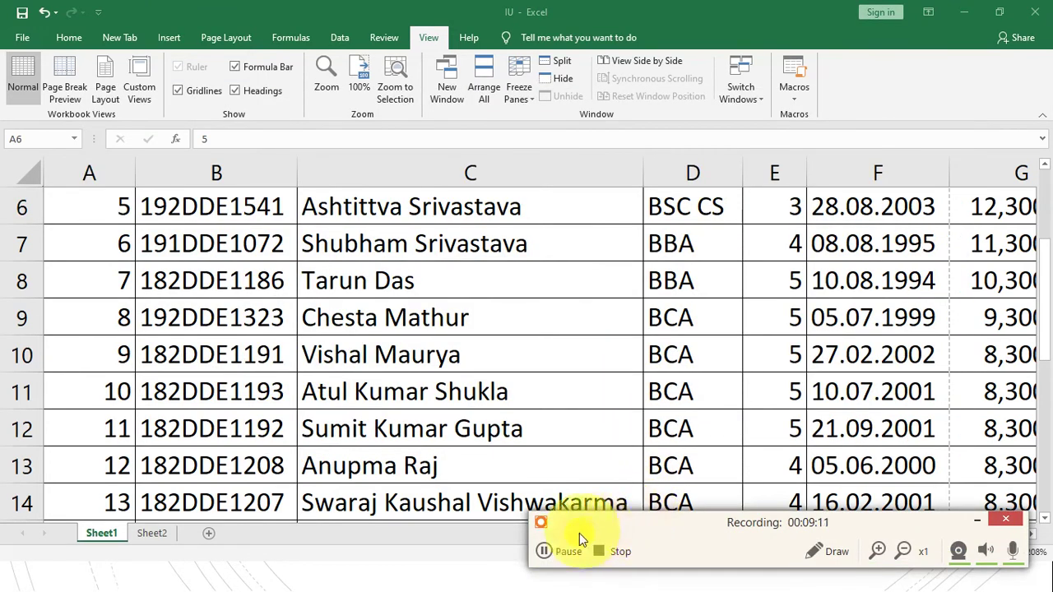
left_click(567, 557)
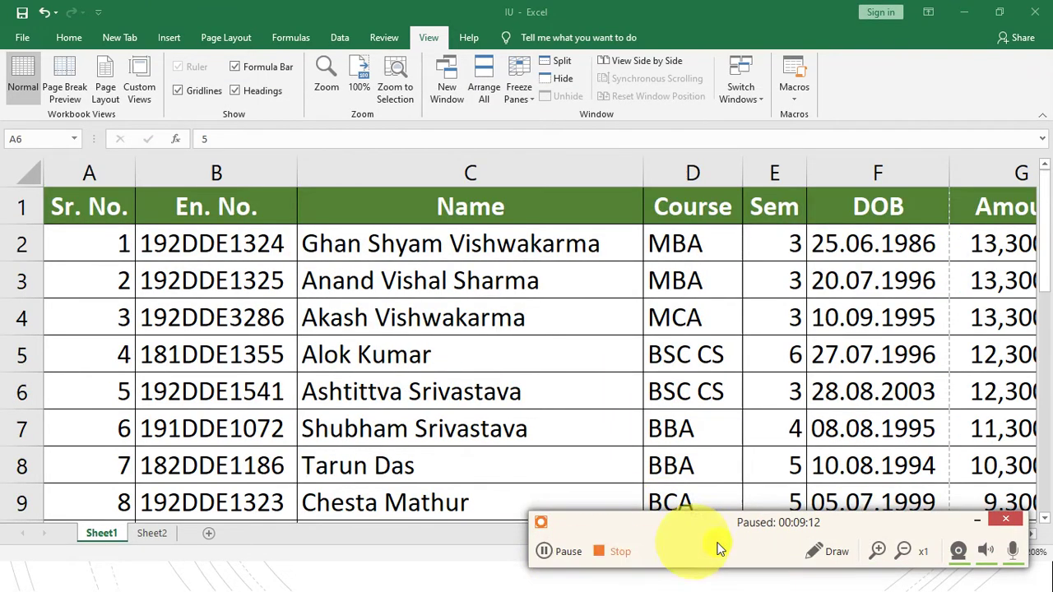
- Show the sheet in Page Break Preview, and switch to Page Layout view
left_click(979, 524)
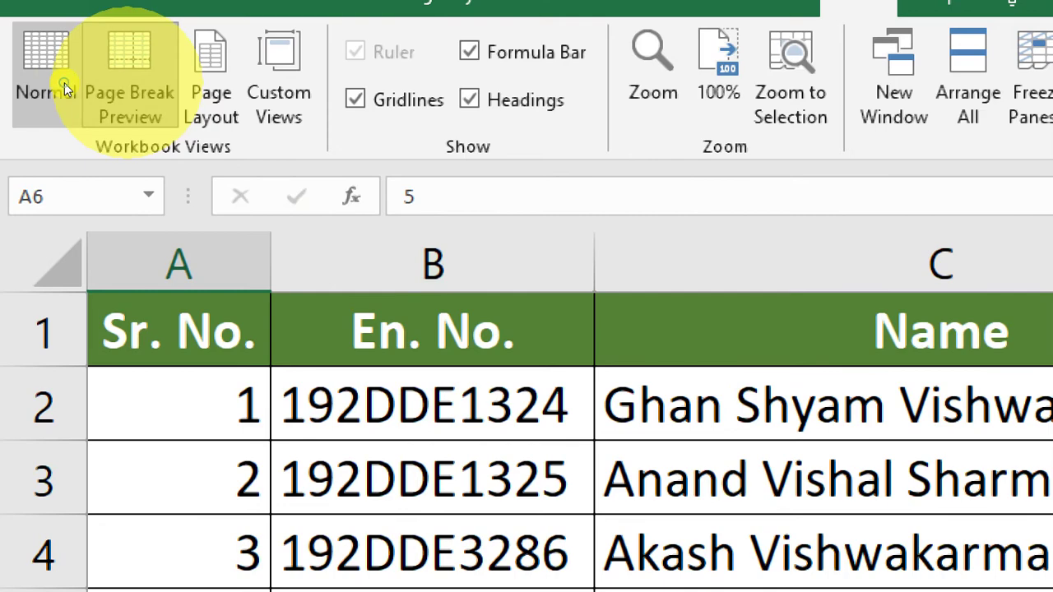
left_click(107, 83)
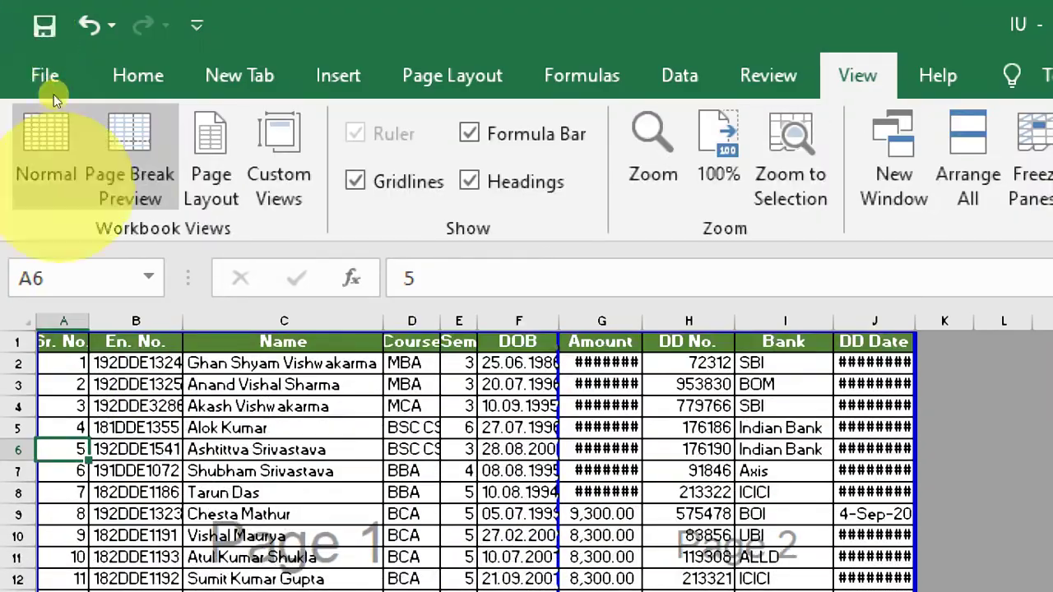
left_click(211, 160)
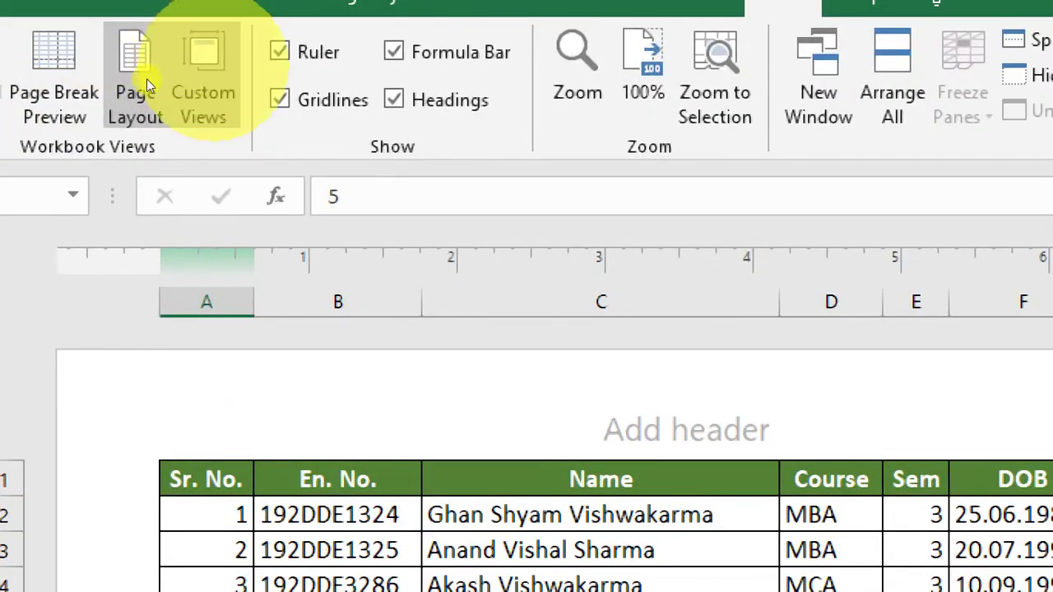
- Show the "Noral 100%" custom view and switch to the "Zoom 208%" custom view
left_click(203, 78)
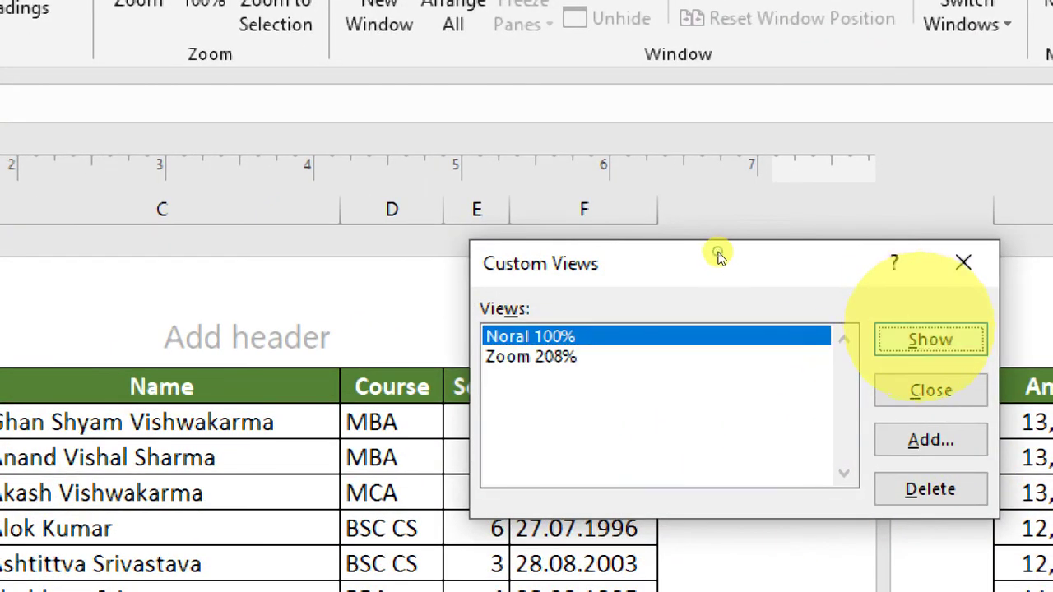
left_click(930, 340)
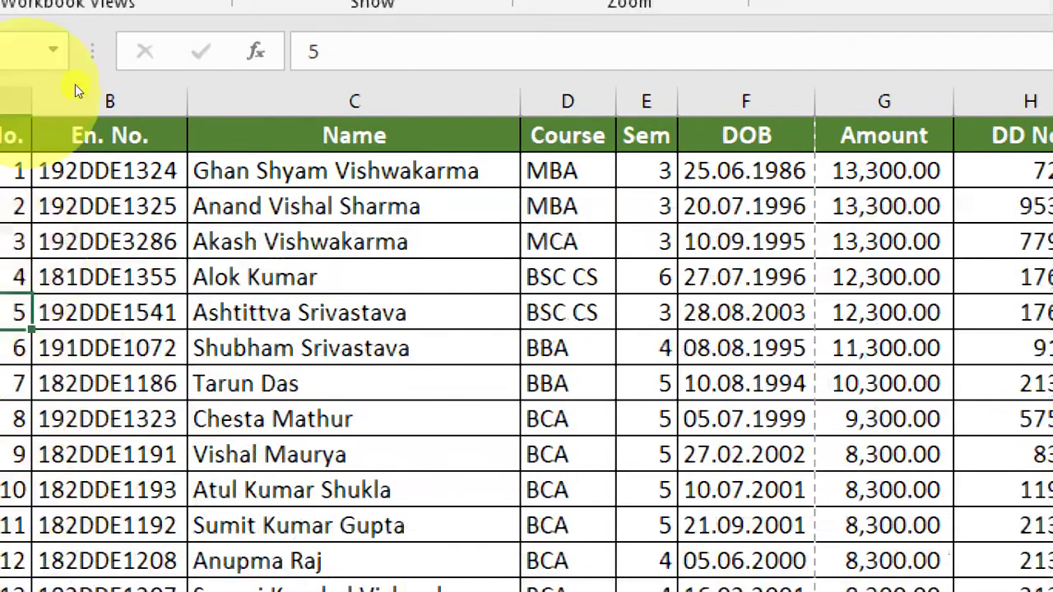
left_click(138, 101)
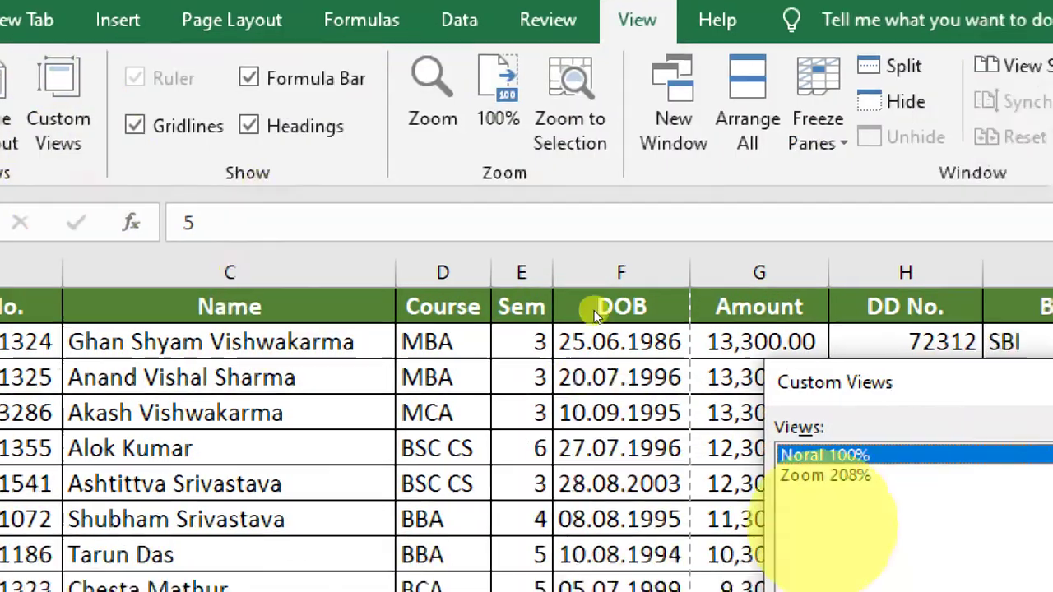
left_click(868, 476)
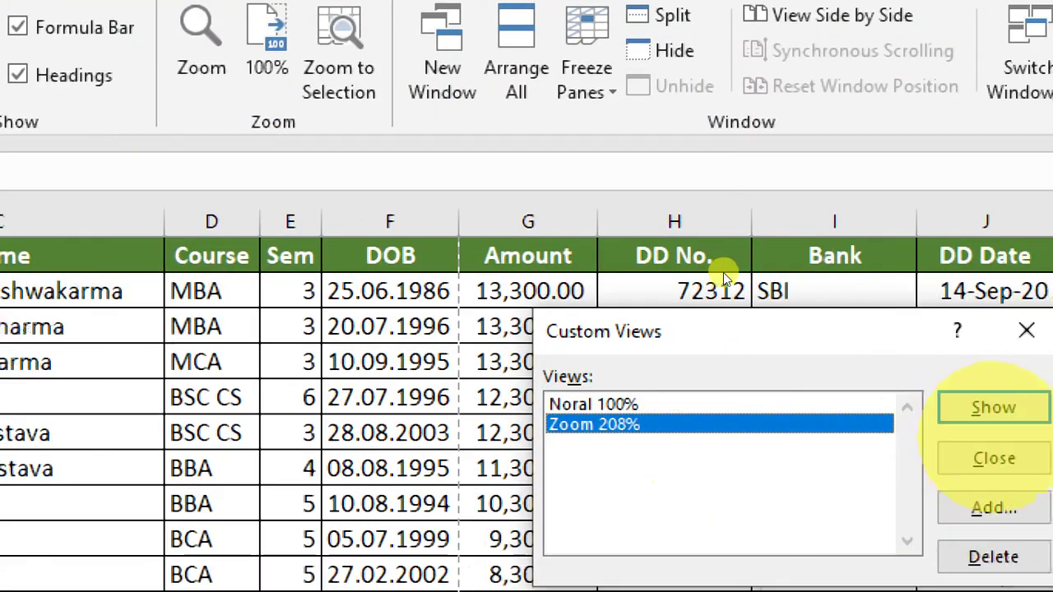
left_click(994, 407)
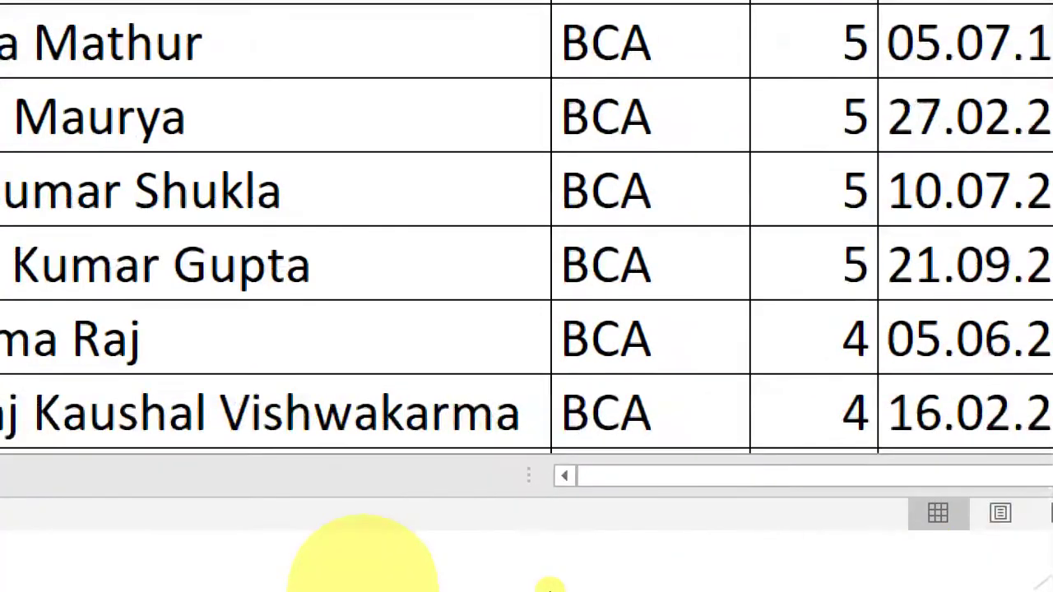
- Move the cell selection along row 9 into the empty columns beyond the table and back to examine the enlarged sheet
left_click(951, 290)
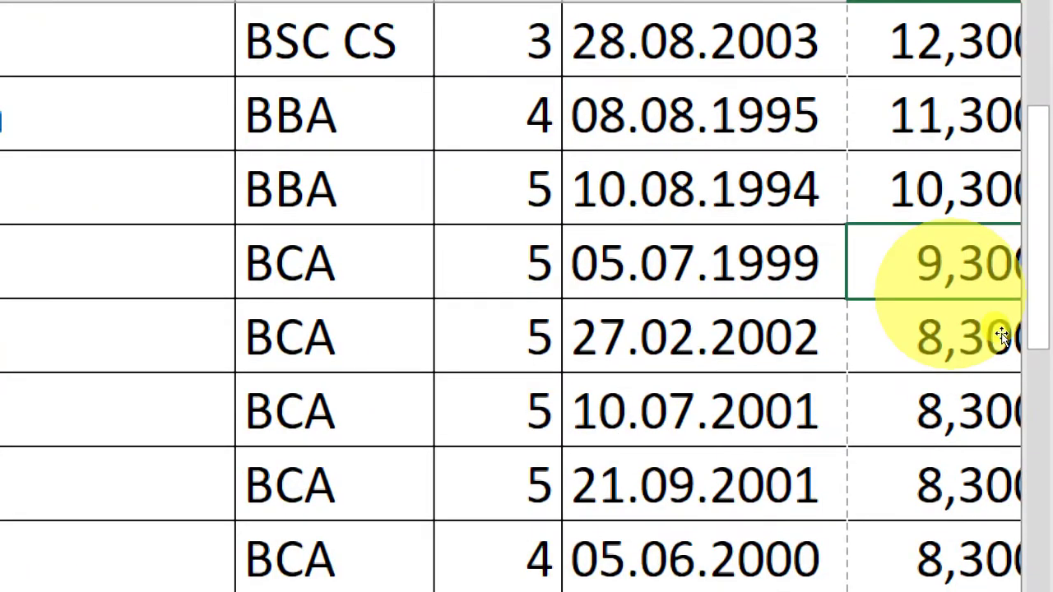
key("Right")
key("Right")
key("Right")
key("Right")
key("Right")
key("Right")
key("Right")
key("Right")
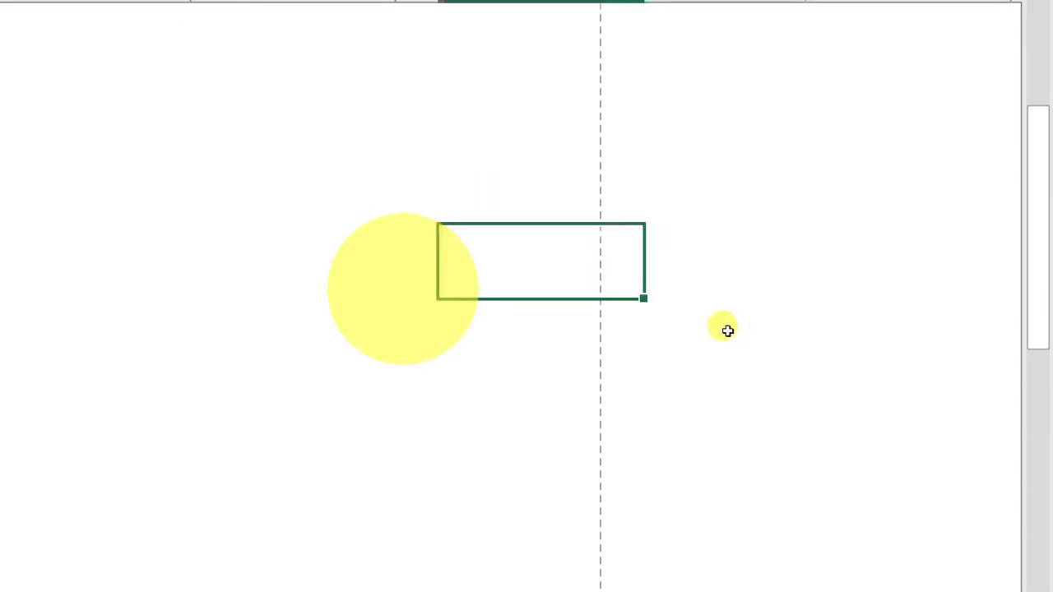
key("Left")
key("Left")
key("Left")
key("Left")
key("Left")
key("Left")
key("Left")
key("Left")
key("Left")
key("Left")
key("Left")
key("Left")
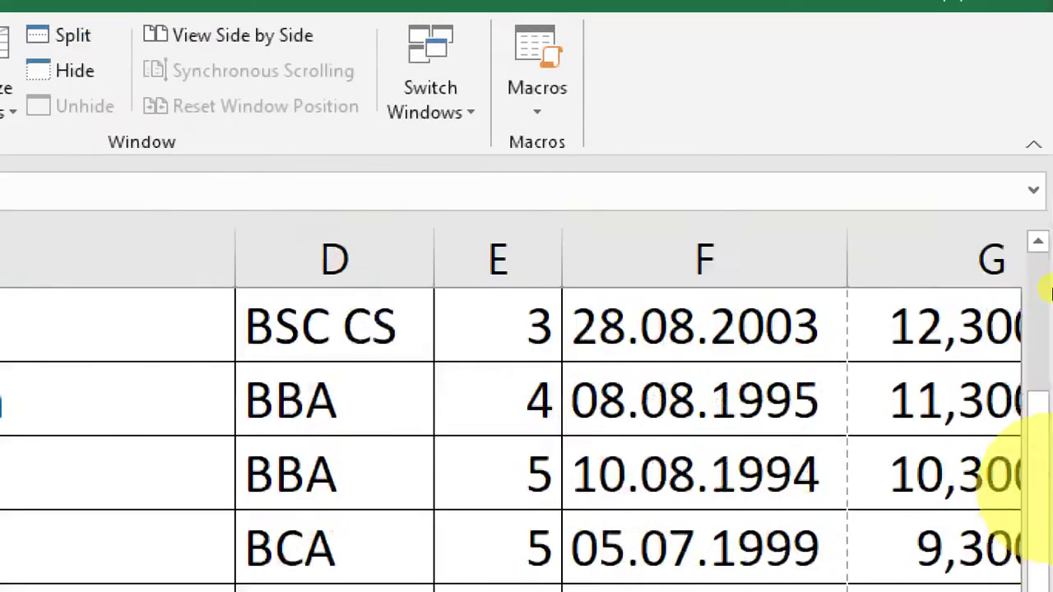
- Open the row 8 Amount cell for editing, leave its value as is, and move the selection to the DD No. column
double_click(929, 498)
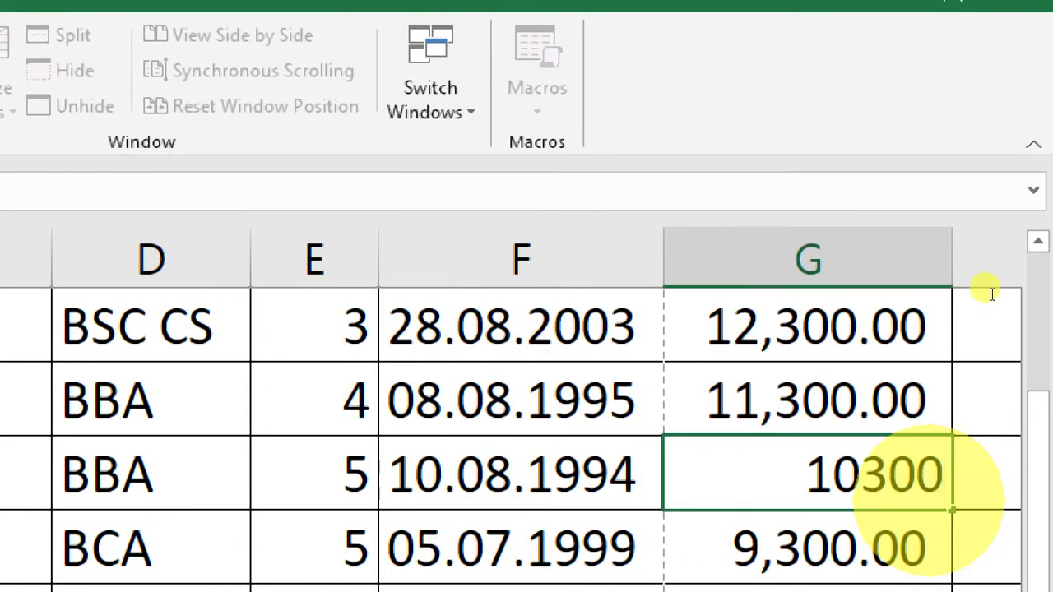
key("Return")
key("Right")
key("Right")
key("Right")
key("Right")
key("Right")
key("Right")
key("Right")
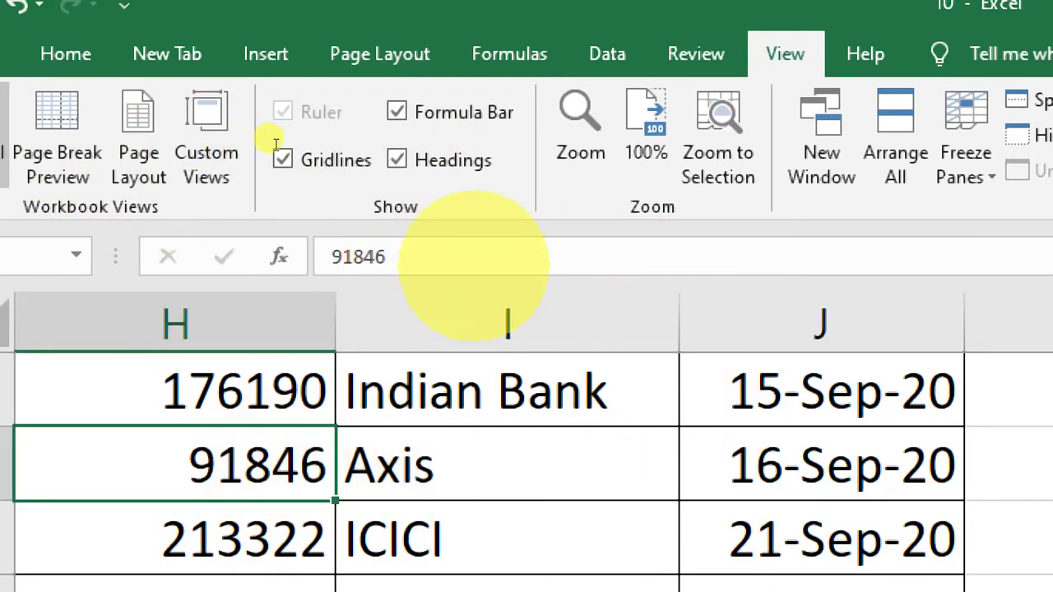
- Hide the formula bar, and turn the row and column headings off and back on
left_click(396, 112)
left_click(396, 112)
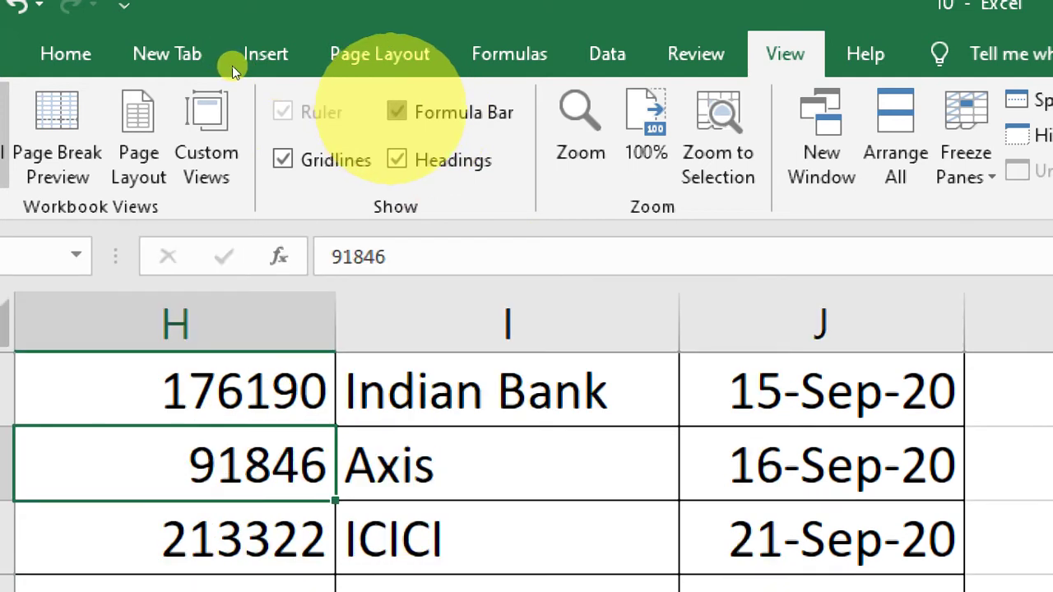
left_click(397, 112)
left_click(397, 160)
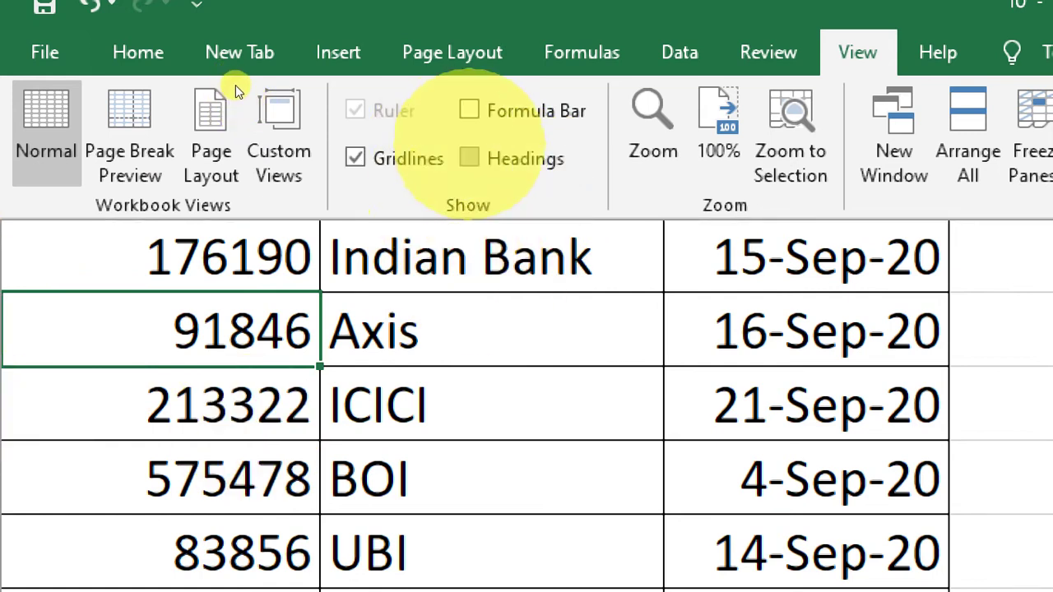
left_click(469, 154)
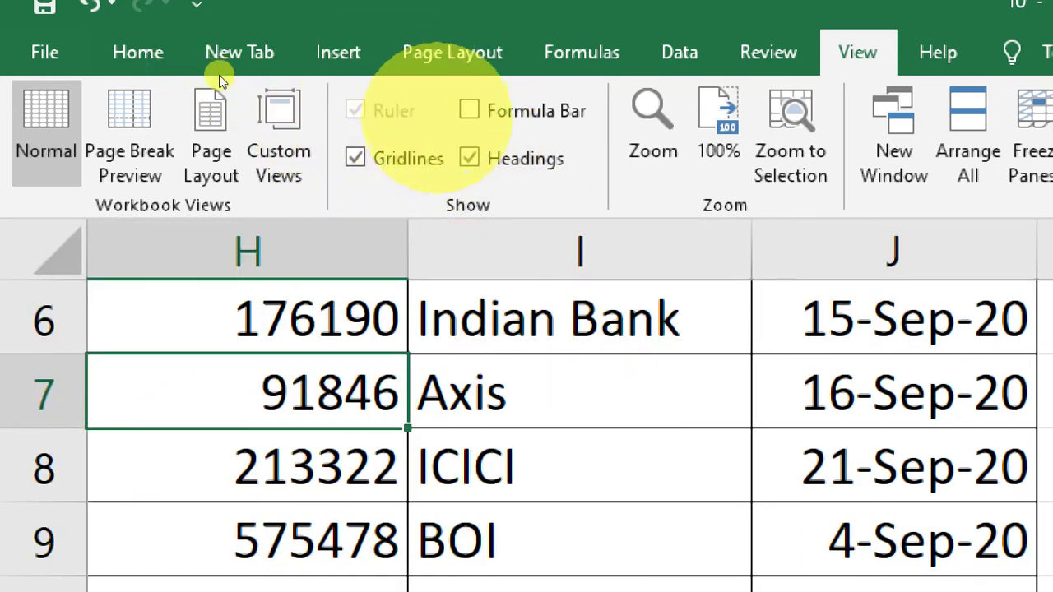
- Switch to Page Layout view and turn the ruler off and back on
left_click(210, 136)
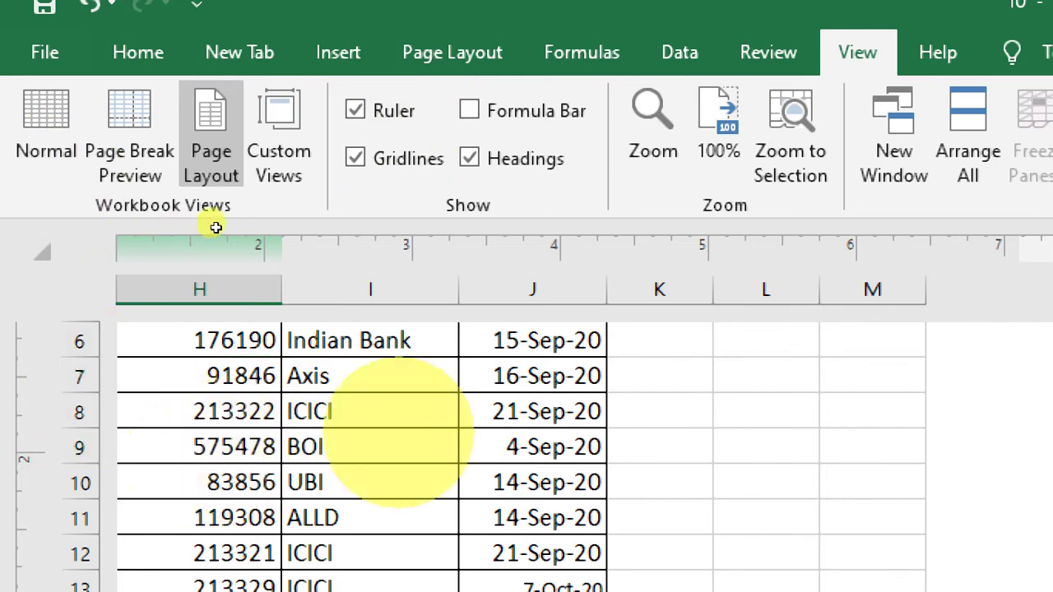
scroll(374, 244, "up", 3)
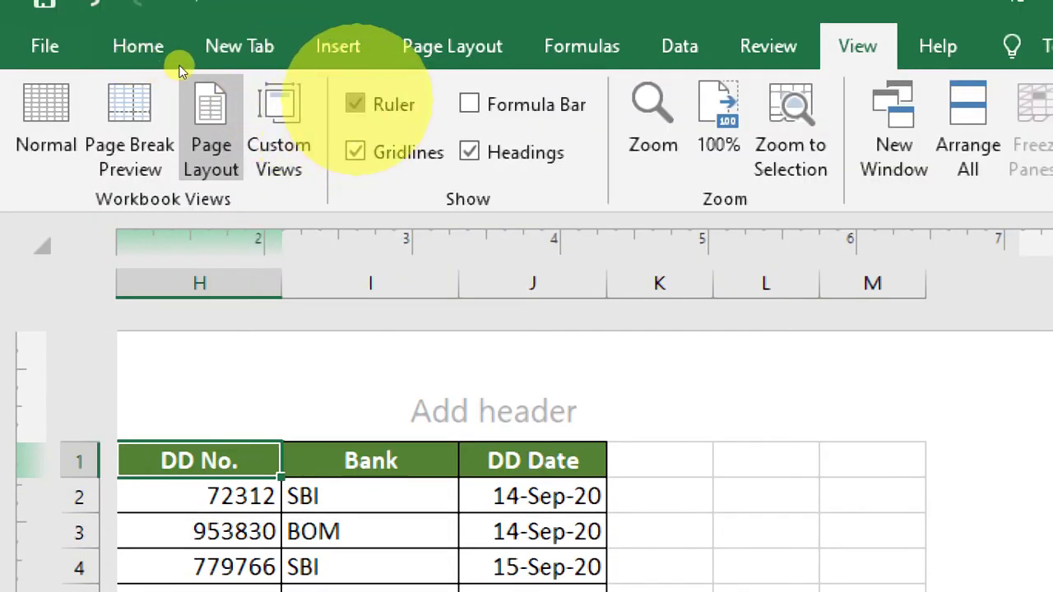
left_click(356, 103)
left_click(356, 103)
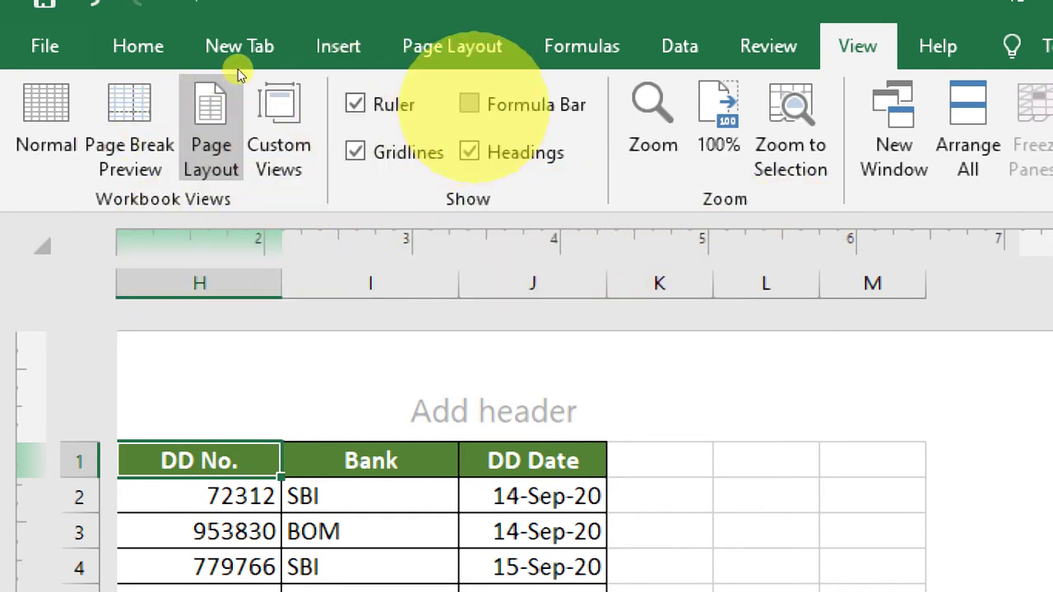
- Return the sheet to Normal view and set its zoom to 100%
left_click(469, 105)
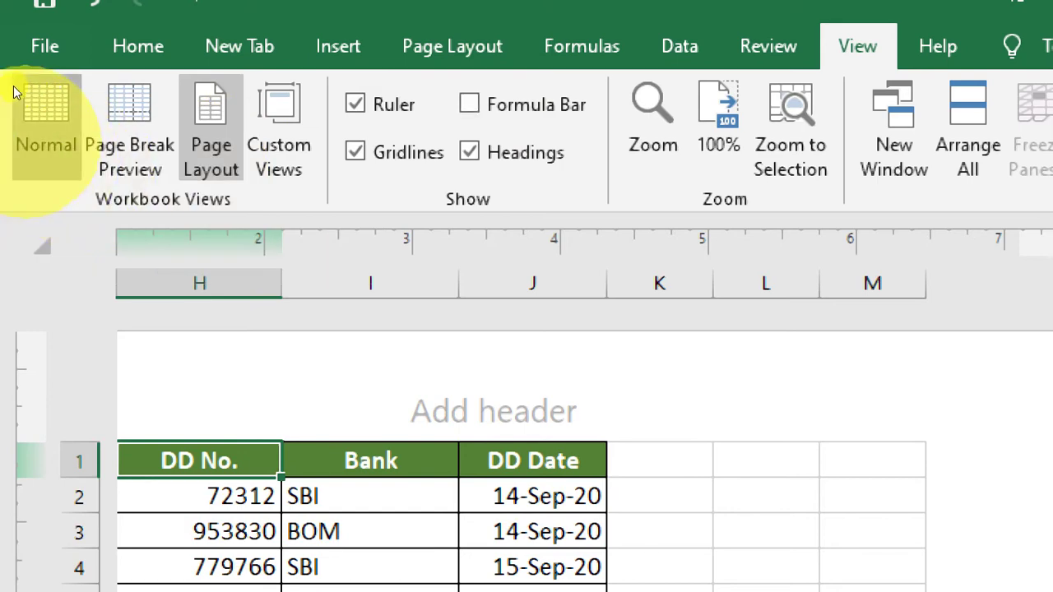
left_click(14, 89)
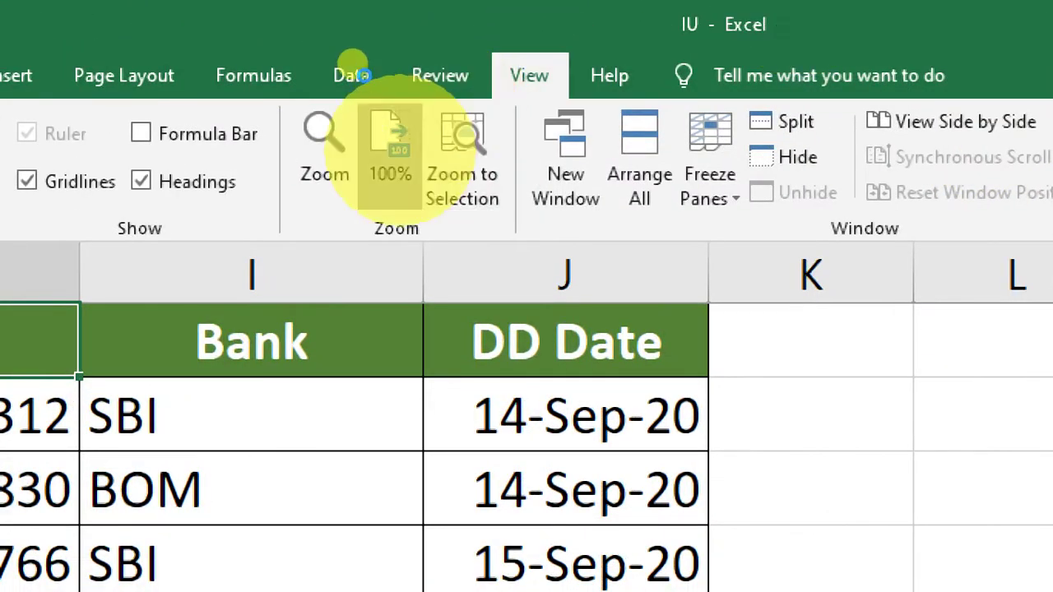
left_click(361, 115)
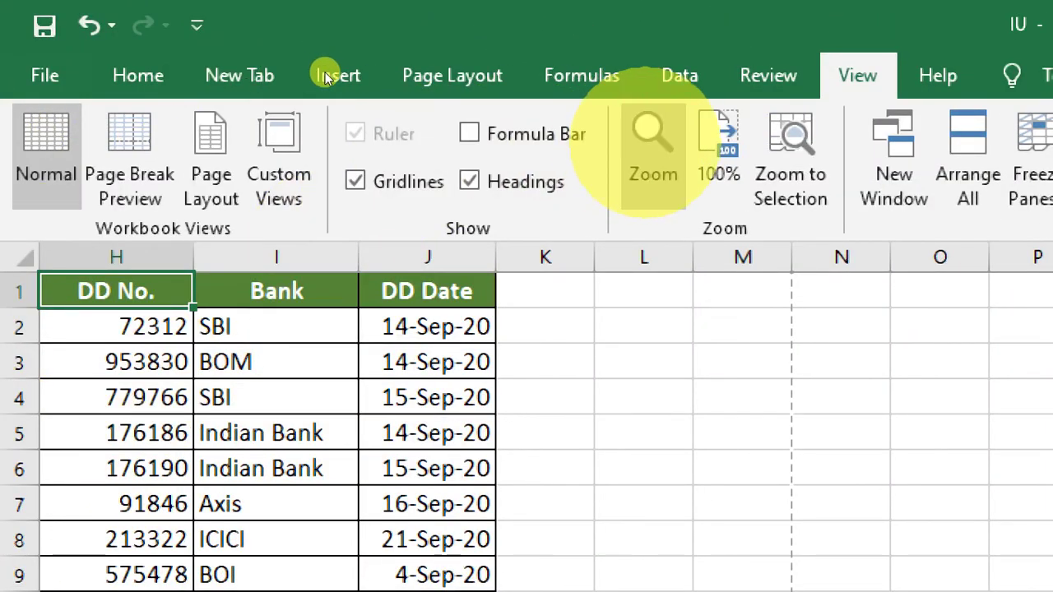
- Zoom to the selected Bank and DD Date cells I2:J5 and restore the zoom to 100%
left_click_drag(281, 323, 388, 432)
left_click(788, 169)
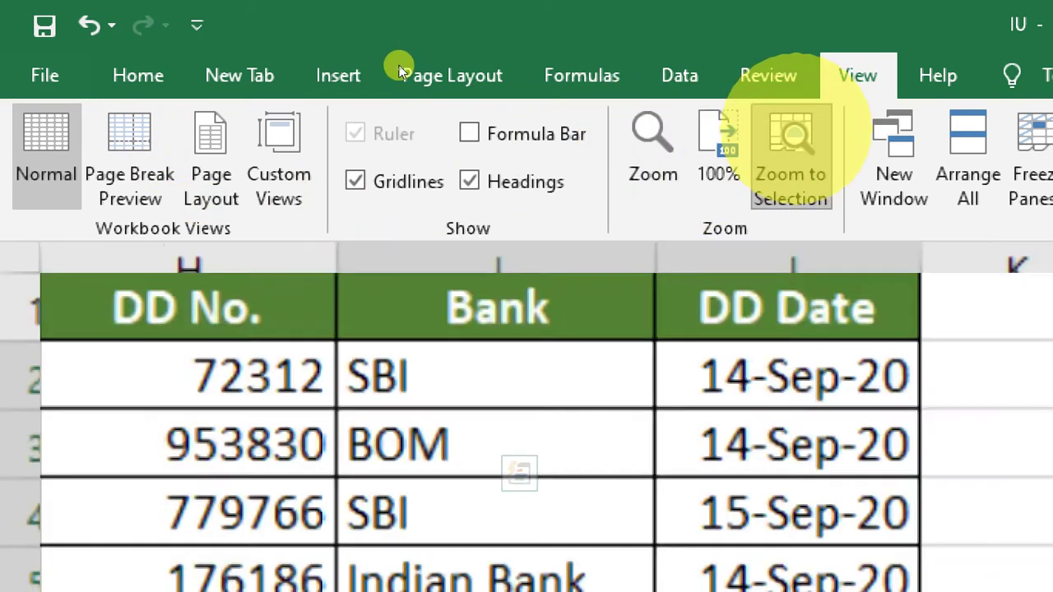
left_click(735, 144)
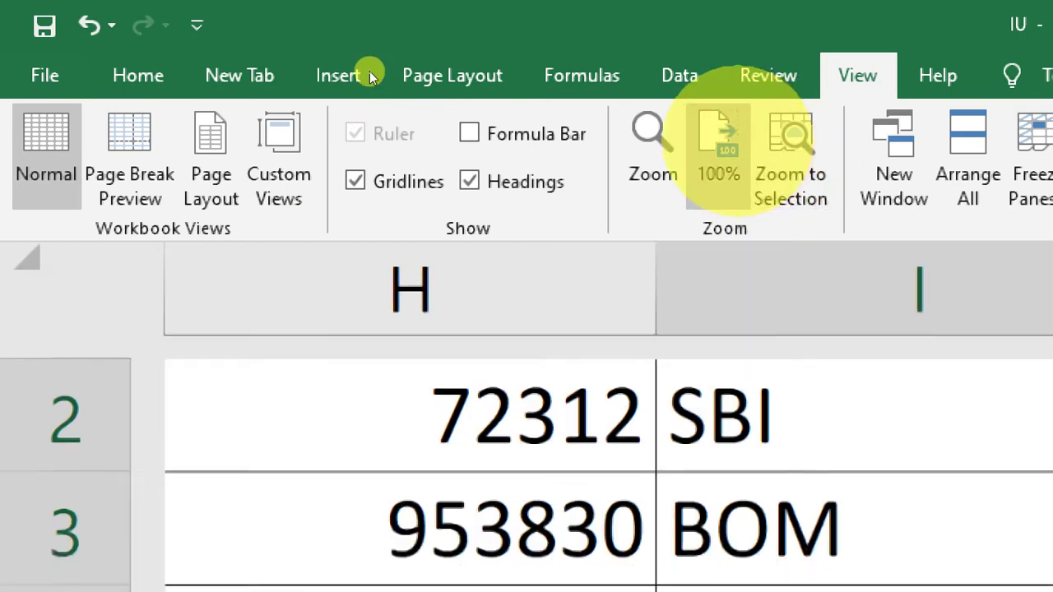
- Select cell K3, view the available zoom magnifications, and close them without choosing one
left_click(563, 273)
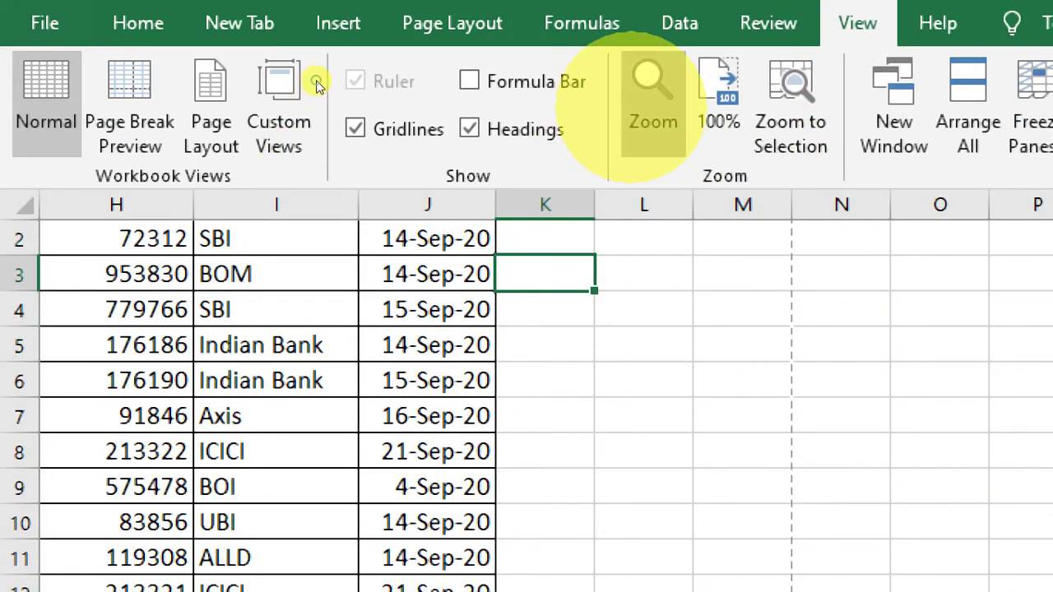
left_click(633, 107)
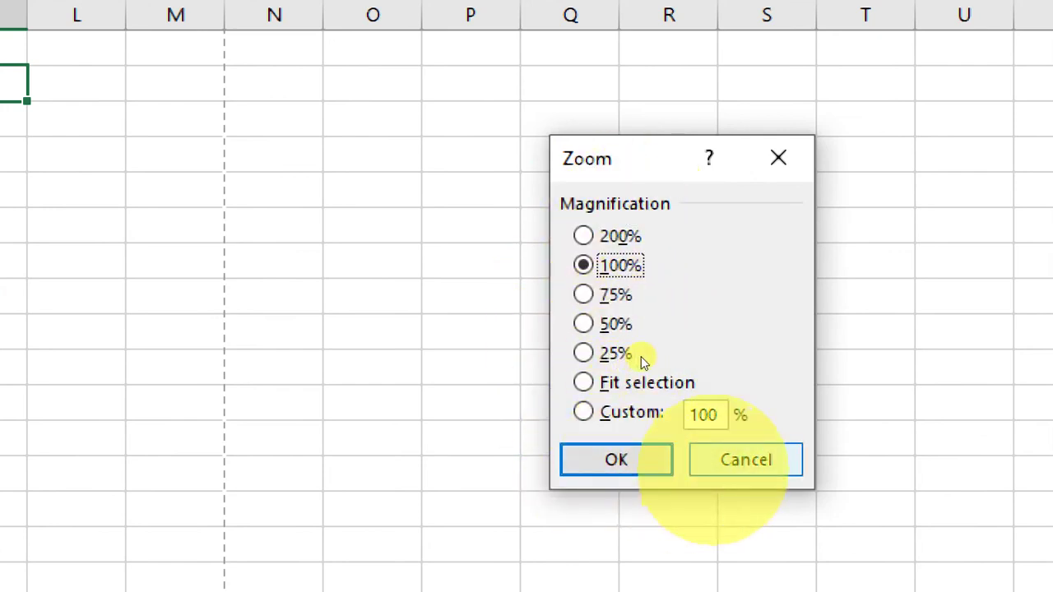
key("Escape")
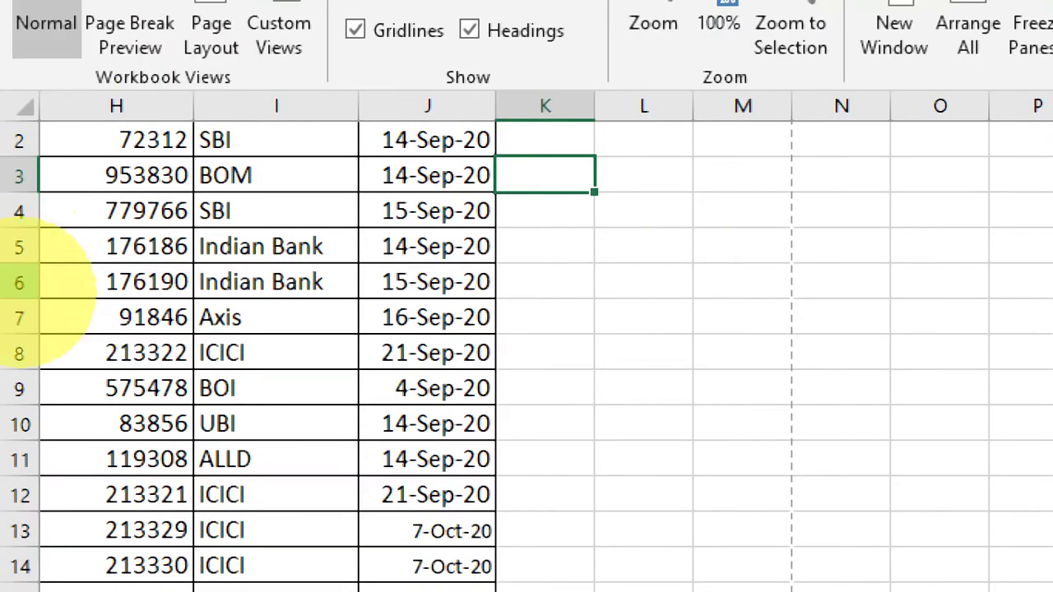
- Move the selection back to the "Sr. No." header in cell A1
left_click(78, 316)
key("Left")
key("Left")
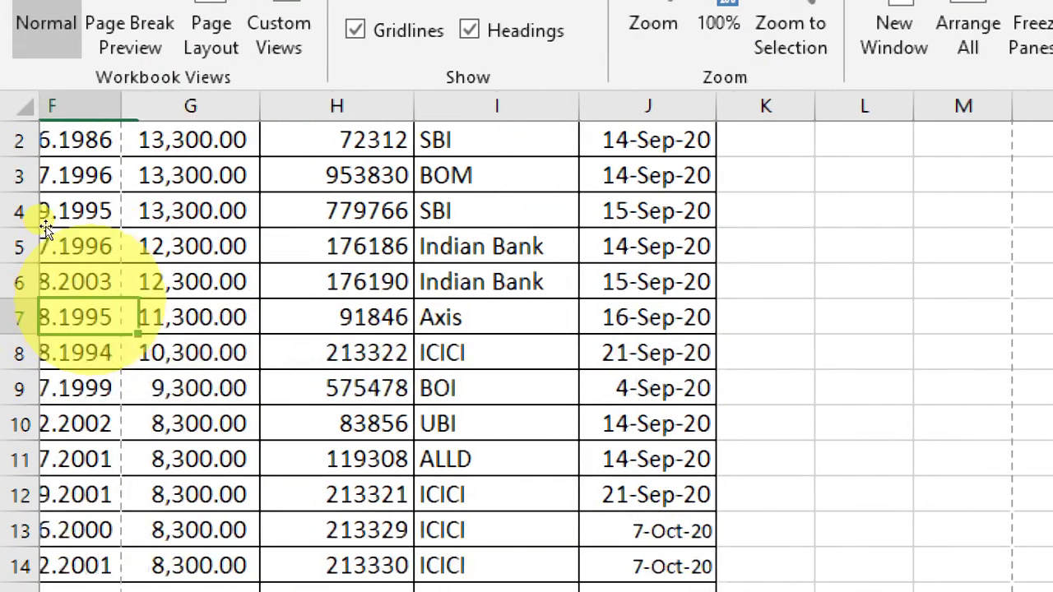
key("Home")
key("Up")
key("Up")
key("Up")
key("Up")
key("Up")
key("Up")
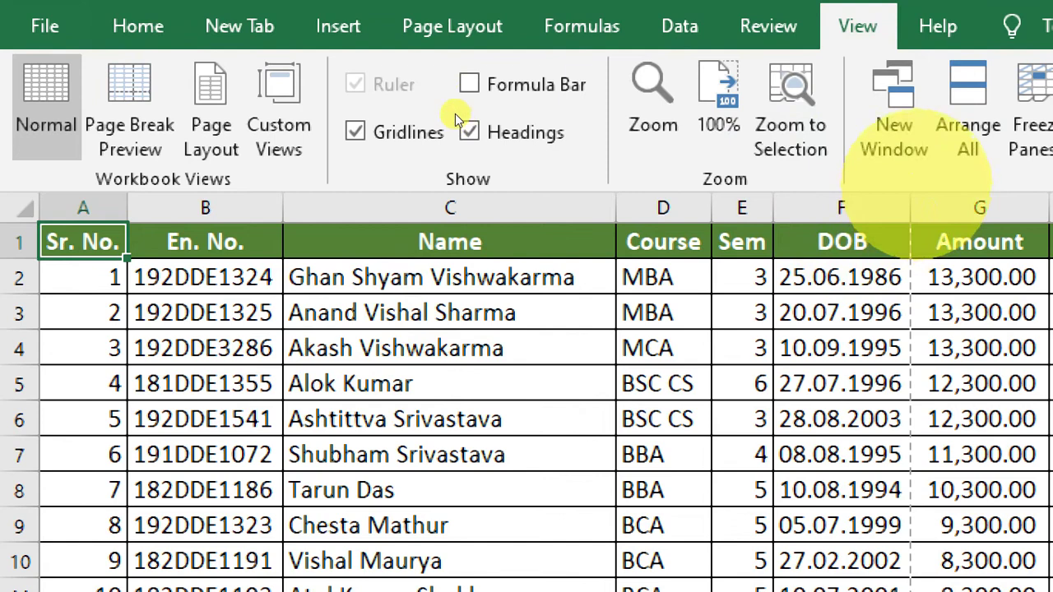
- Open a second window of the workbook and switch back and forth between the two windows
scroll(446, 84, "up", 7)
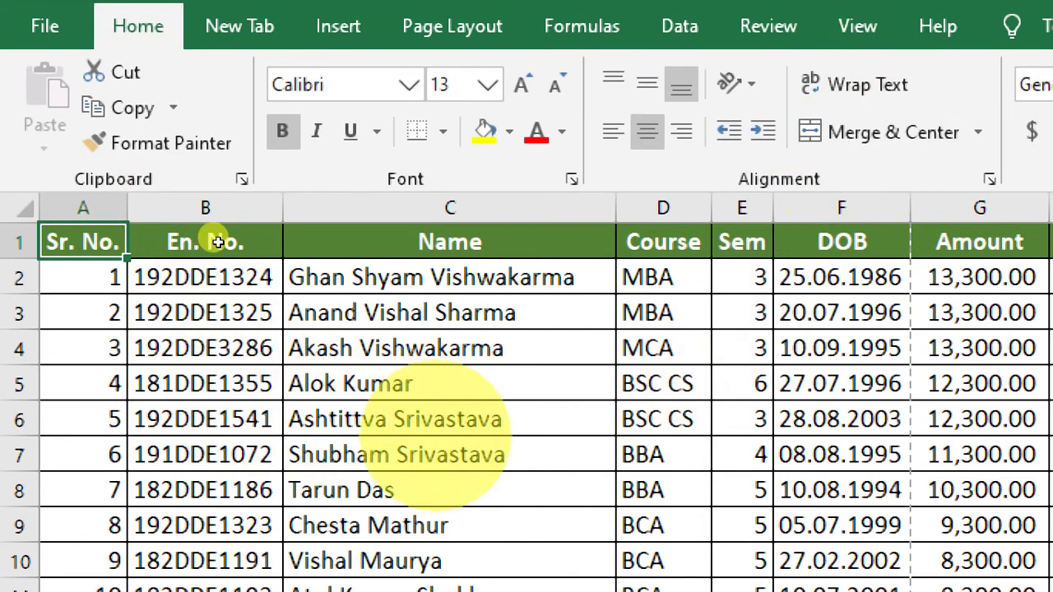
key("alt+Tab")
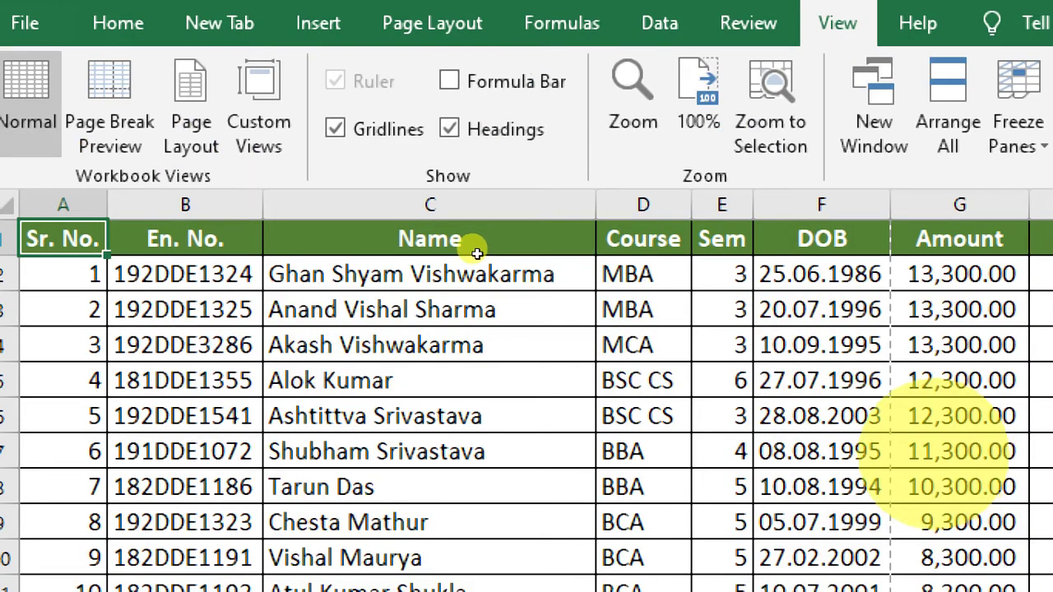
key("alt+Tab")
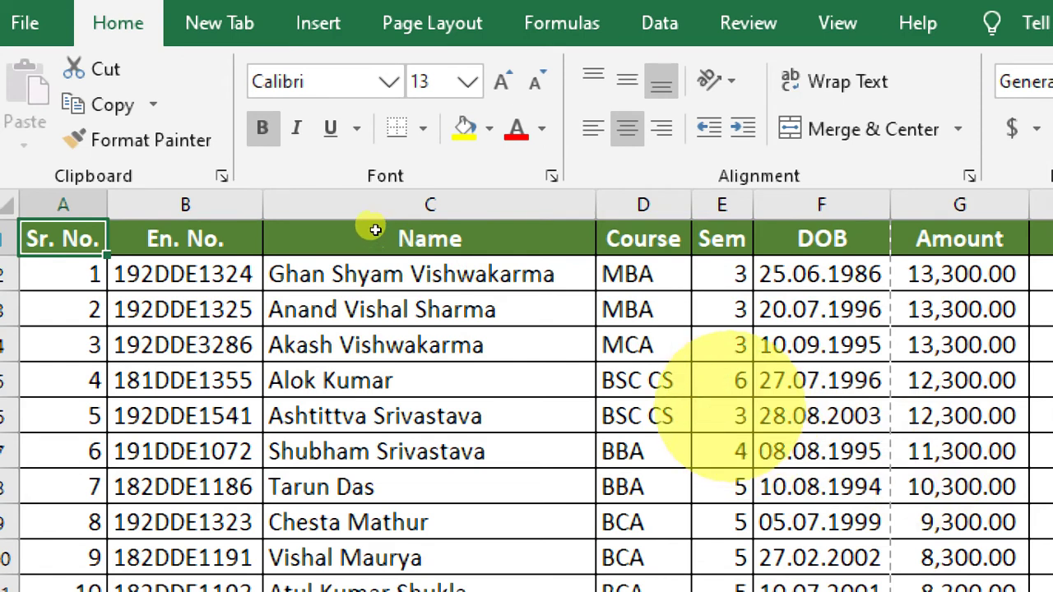
key("alt+Tab")
key("alt+Tab")
key("alt+Tab")
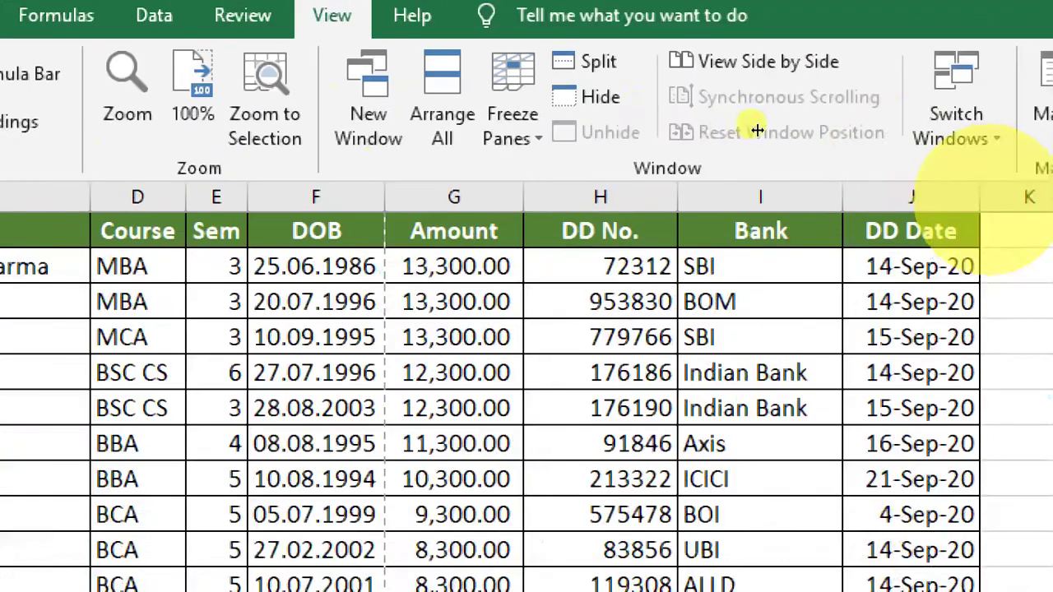
- Arrange all open windows with the Tiled layout
left_click(479, 86)
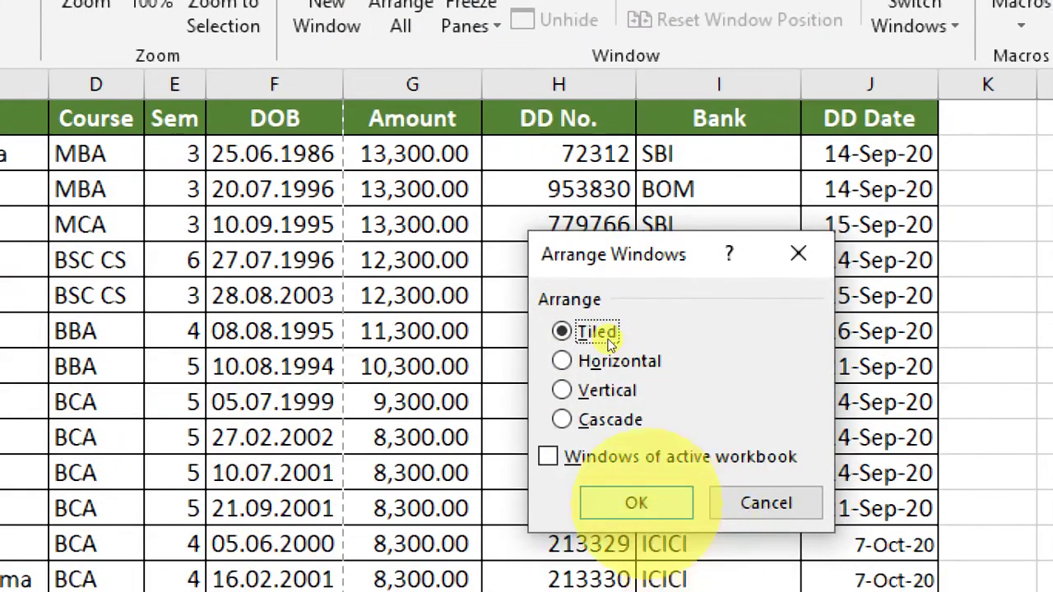
left_click(674, 591)
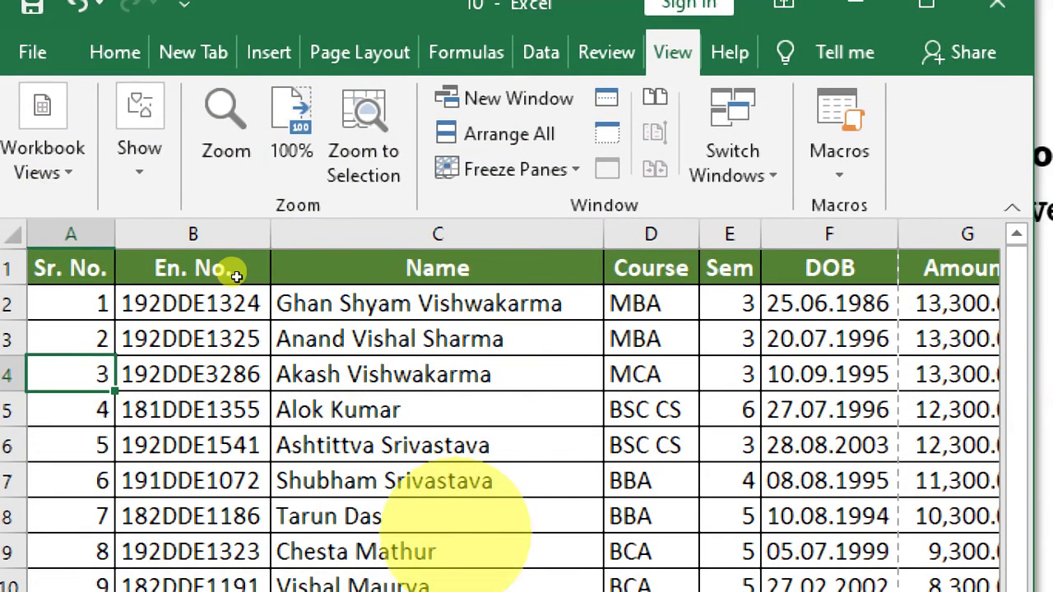
- Select the "En. No." header in cell B1 and view the pane freezing options without choosing one
key("Down")
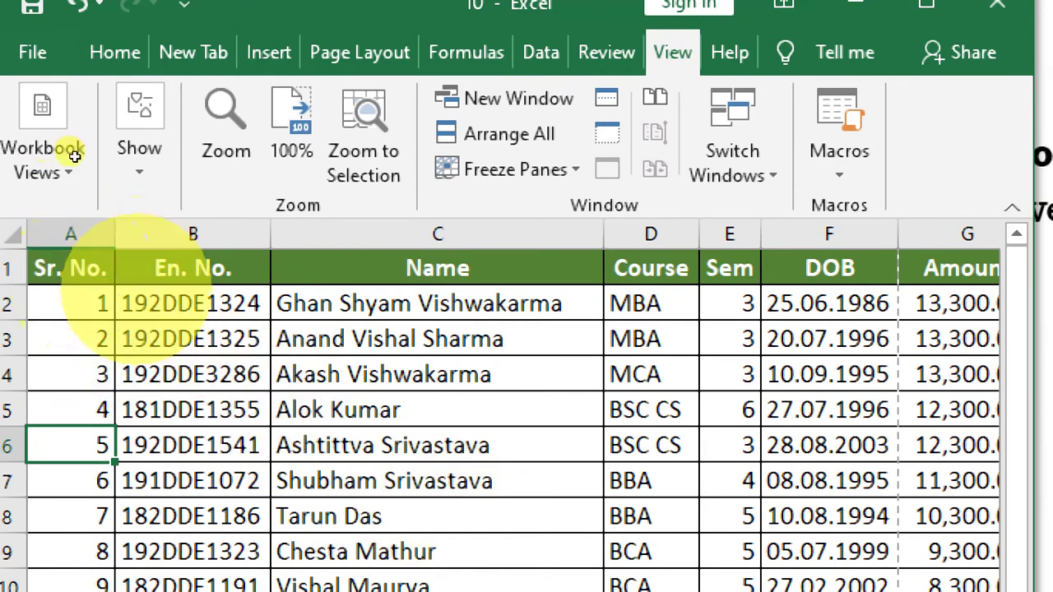
key("Down")
key("Down")
key("Down")
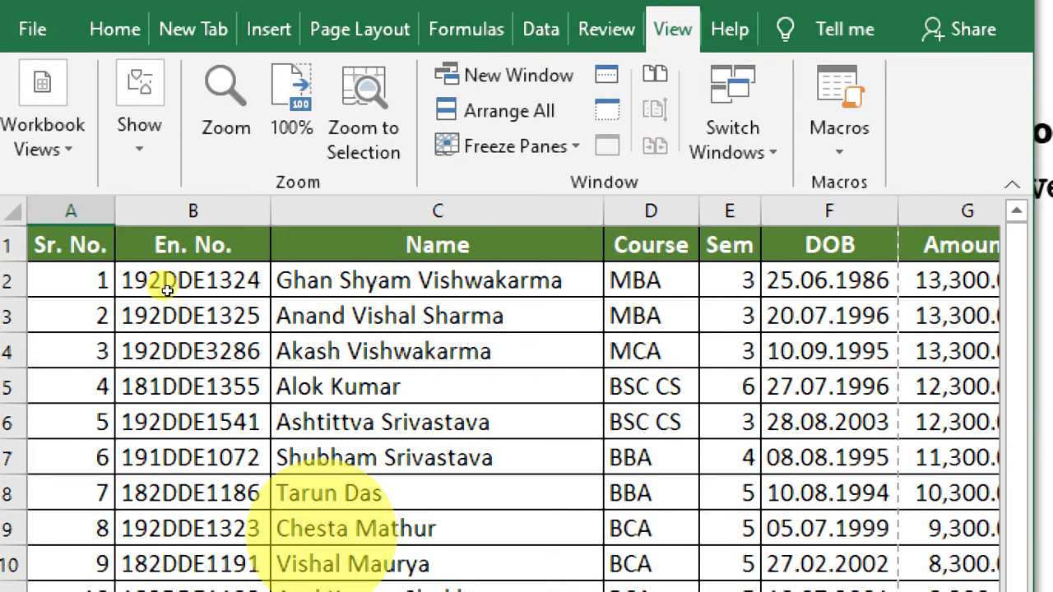
left_click_drag(189, 245, 190, 280)
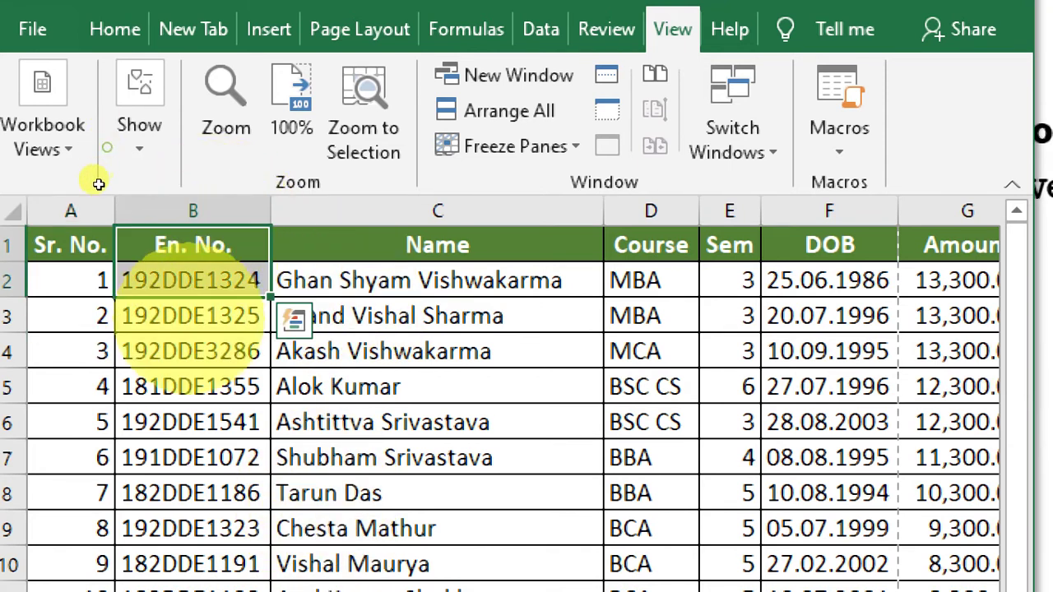
left_click(181, 247)
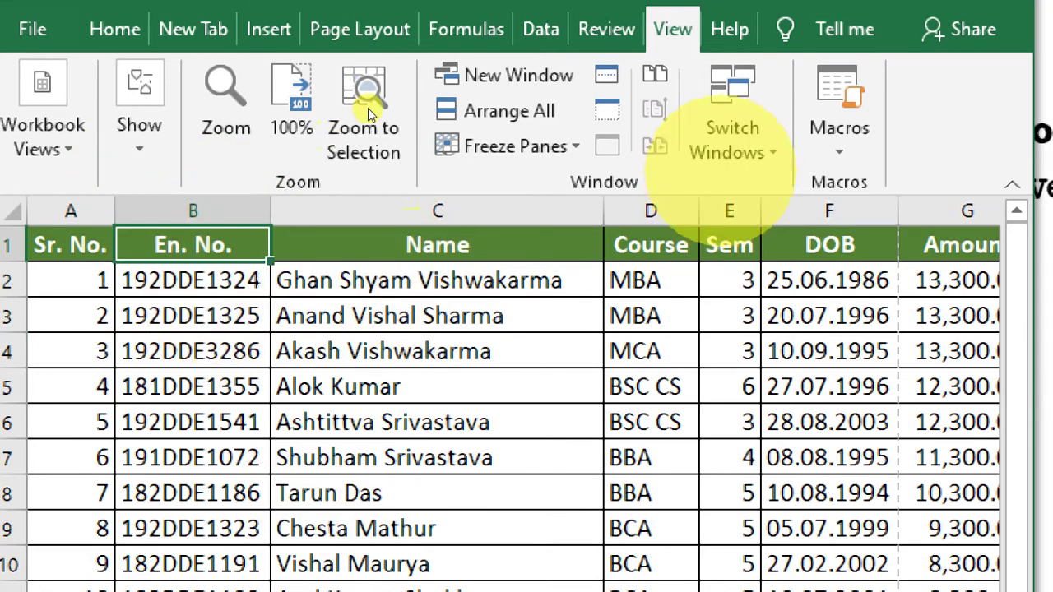
left_click(515, 146)
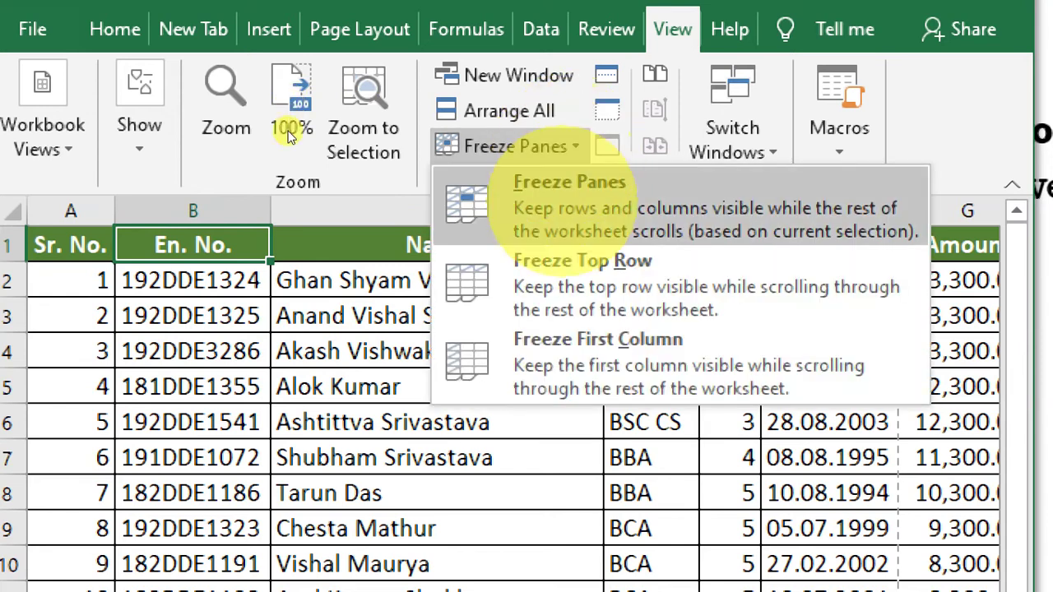
left_click(266, 400)
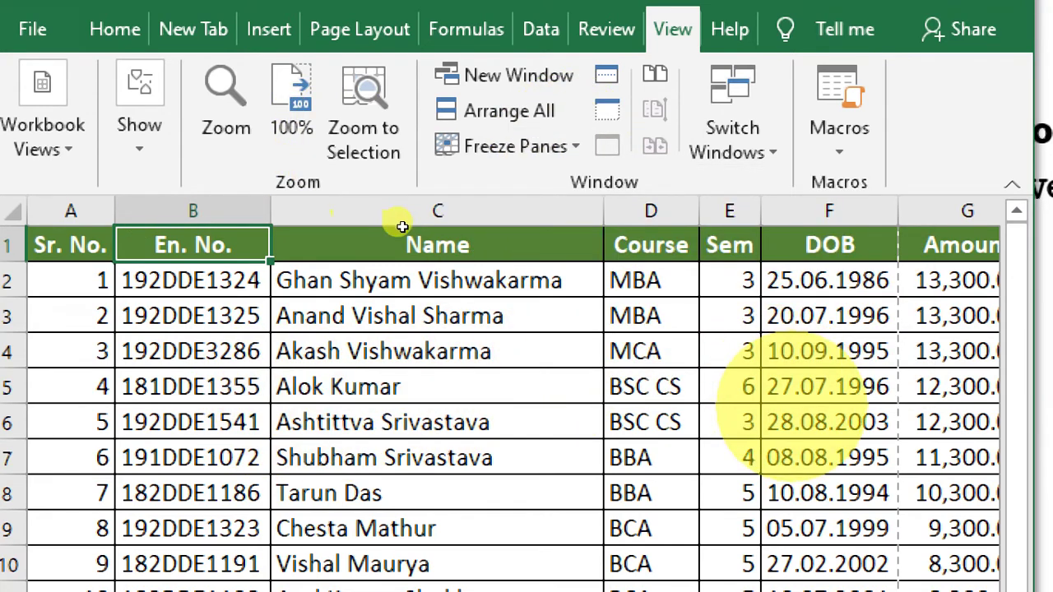
- Maximize the workbook window and bring the beginning of the table back into view
scroll(211, 242, "down", 5)
scroll(206, 240, "up", 5)
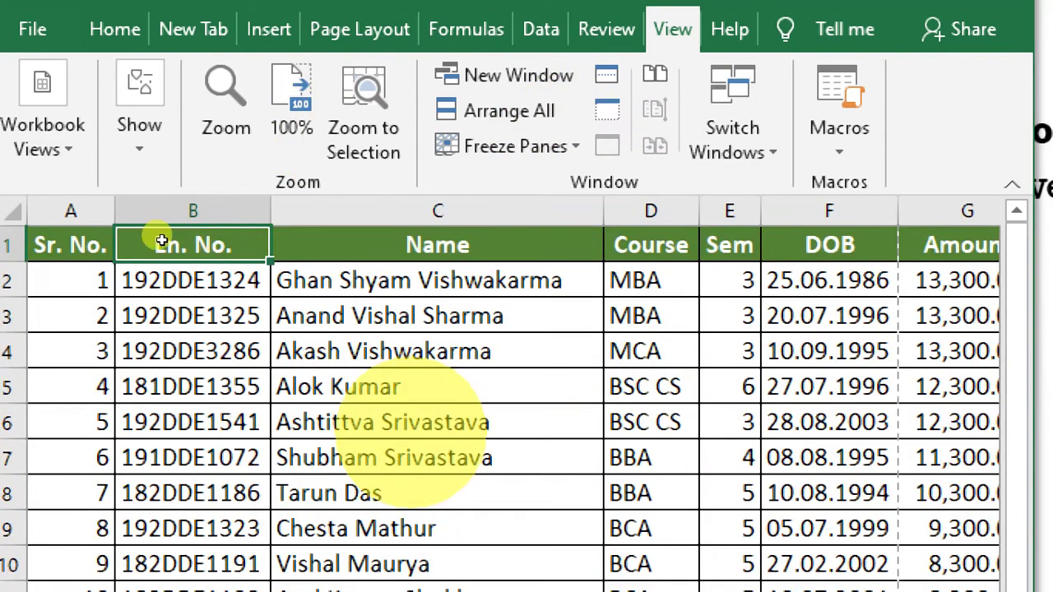
scroll(121, 238, "down", 3)
scroll(120, 238, "down", 3)
scroll(120, 237, "up", 1)
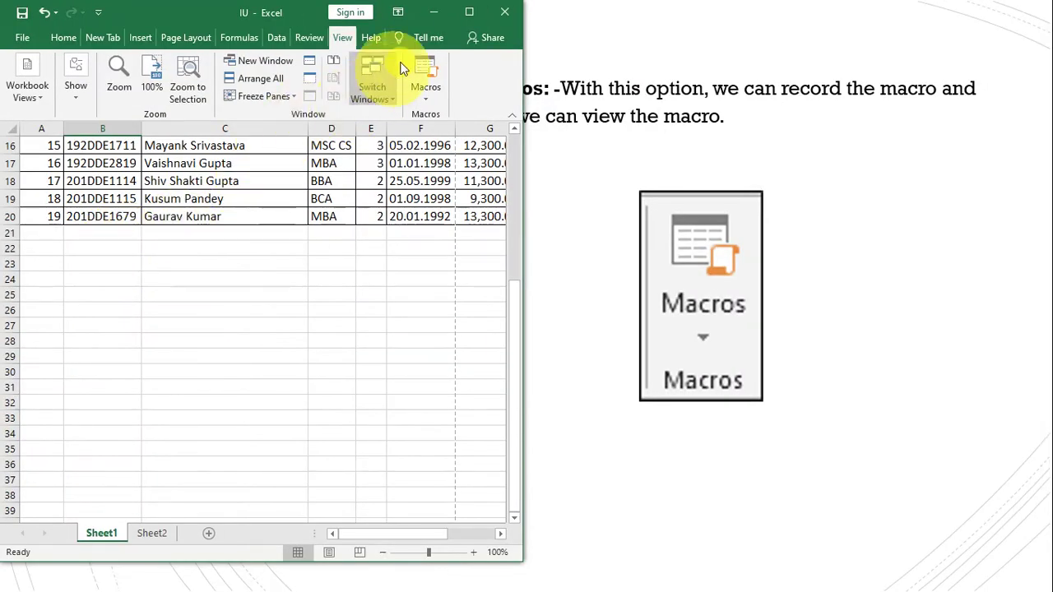
left_click(470, 13)
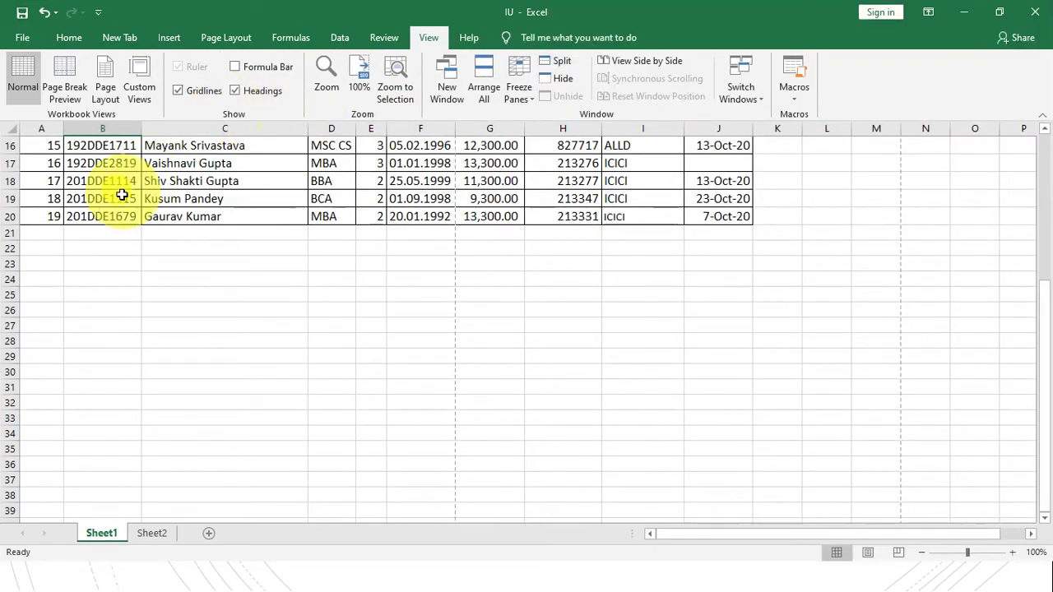
scroll(122, 195, "up", 5)
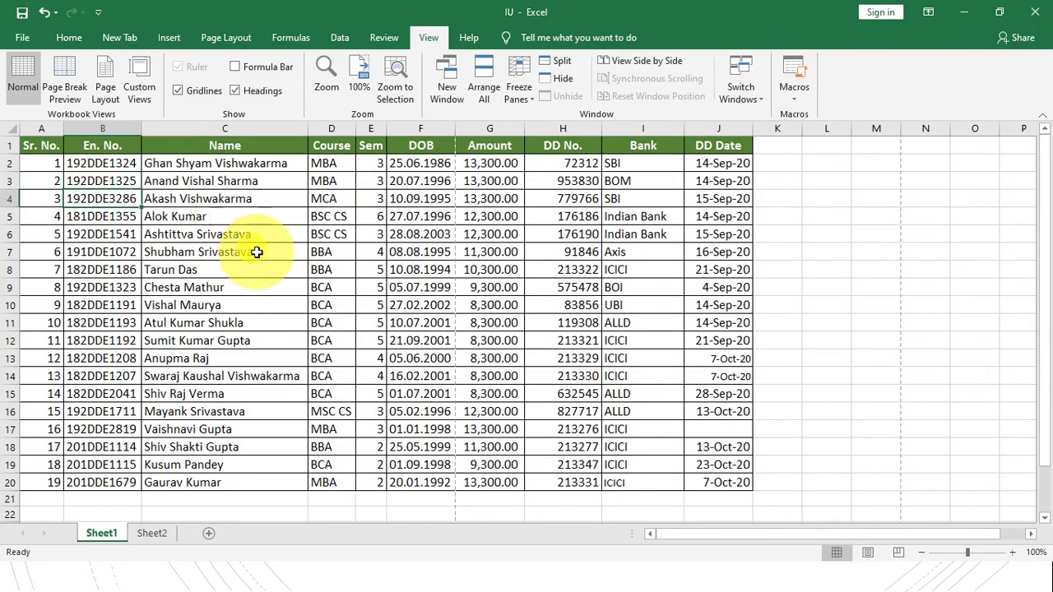
- Move the selection down column B past the end of the table and return to the header in B1
key("Down")
key("Down")
key("Down")
key("Down")
key("Down")
key("Down")
key("Down")
key("Down")
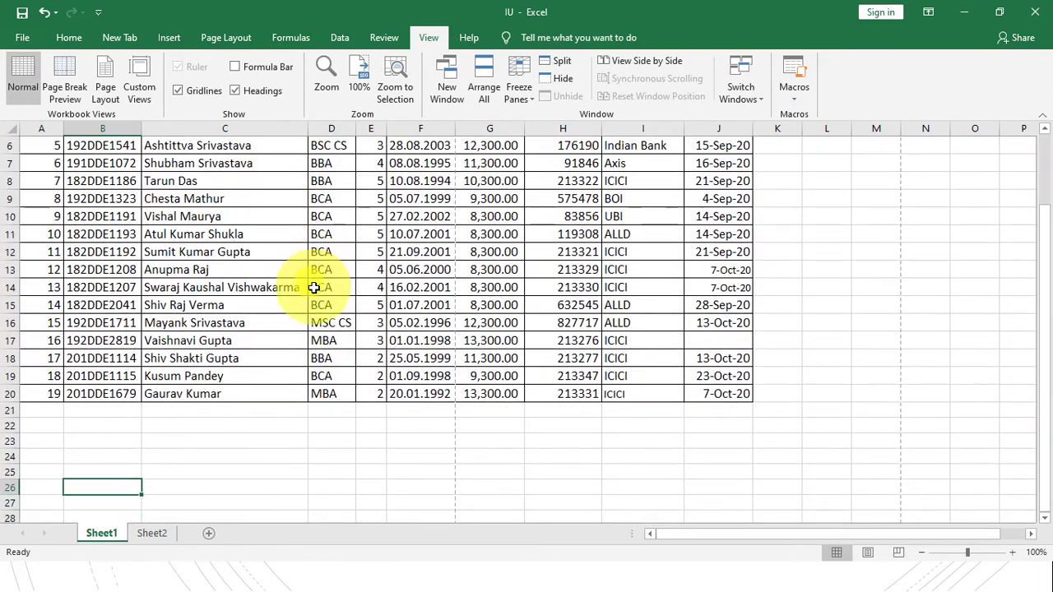
key("ctrl+Up")
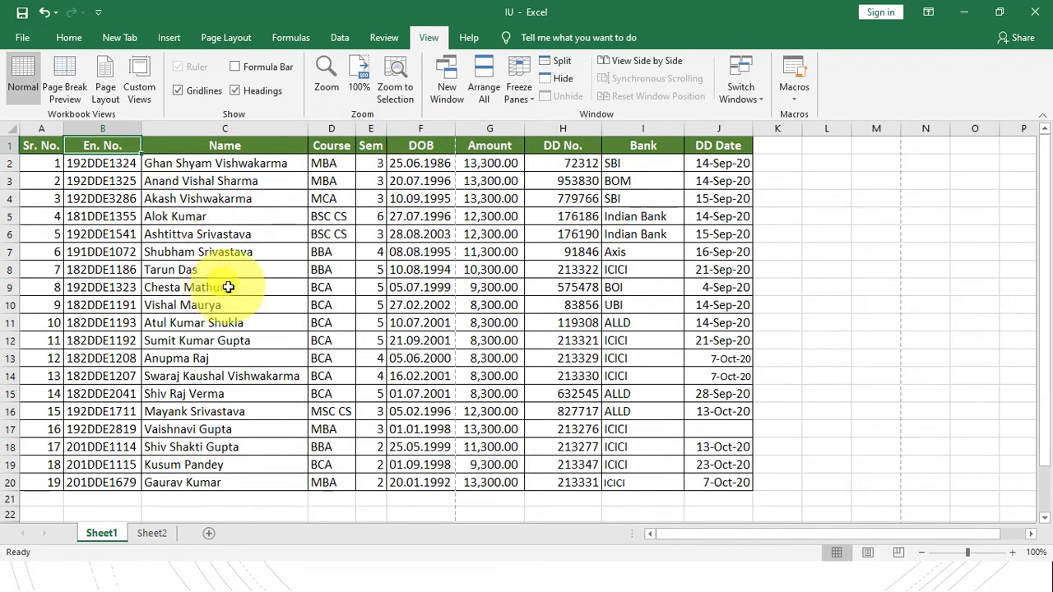
- Freeze the top row and check it by moving down column B past the table and back to B1
left_click(518, 89)
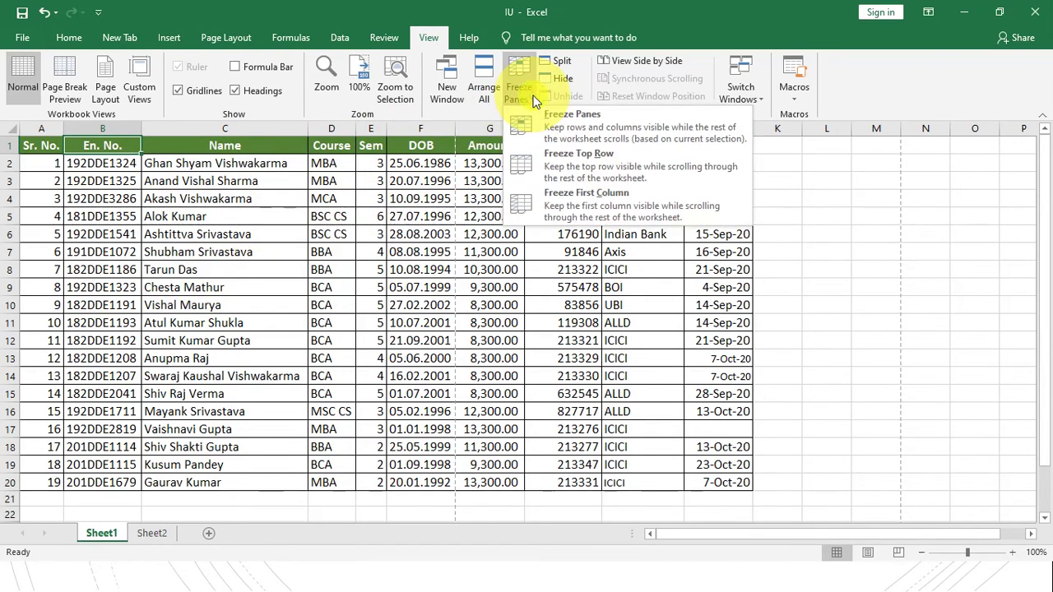
left_click(550, 160)
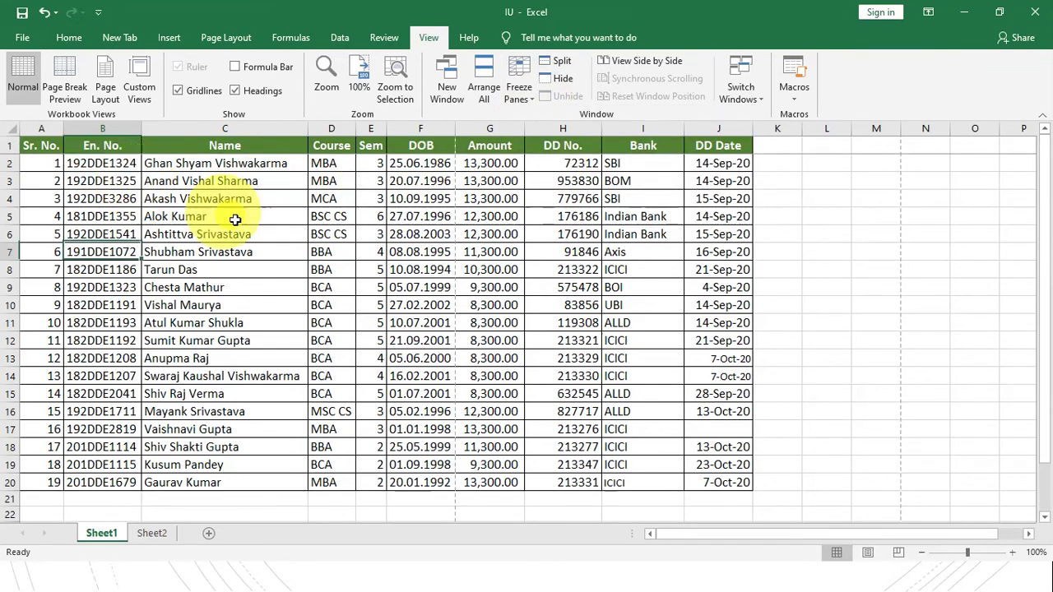
key("Down")
key("Down")
key("Down")
key("Down")
key("Down")
key("Down")
key("Down")
key("Down")
key("Down")
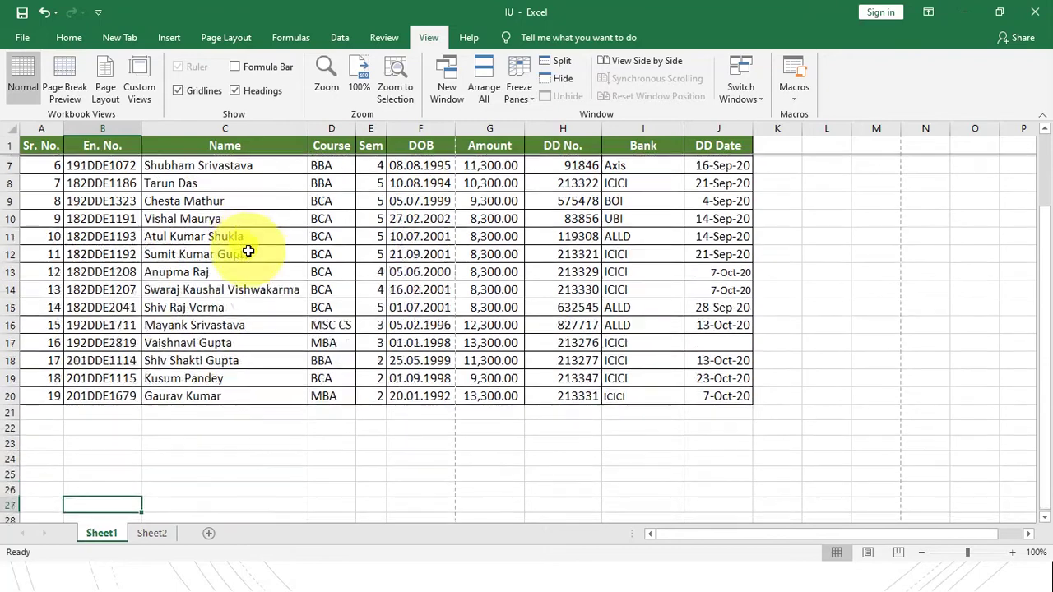
key("Up")
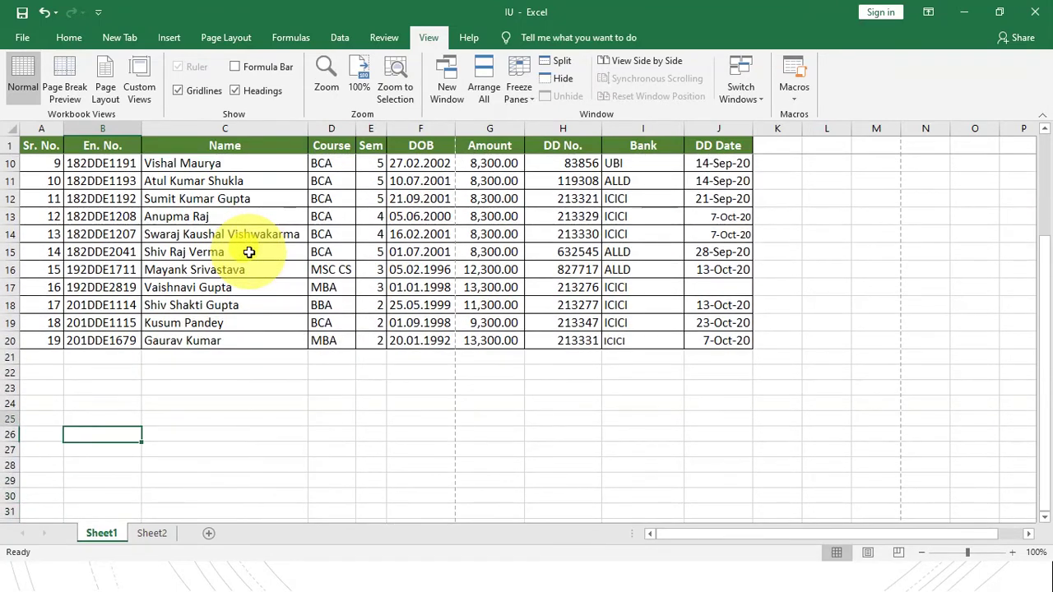
key("ctrl+Up")
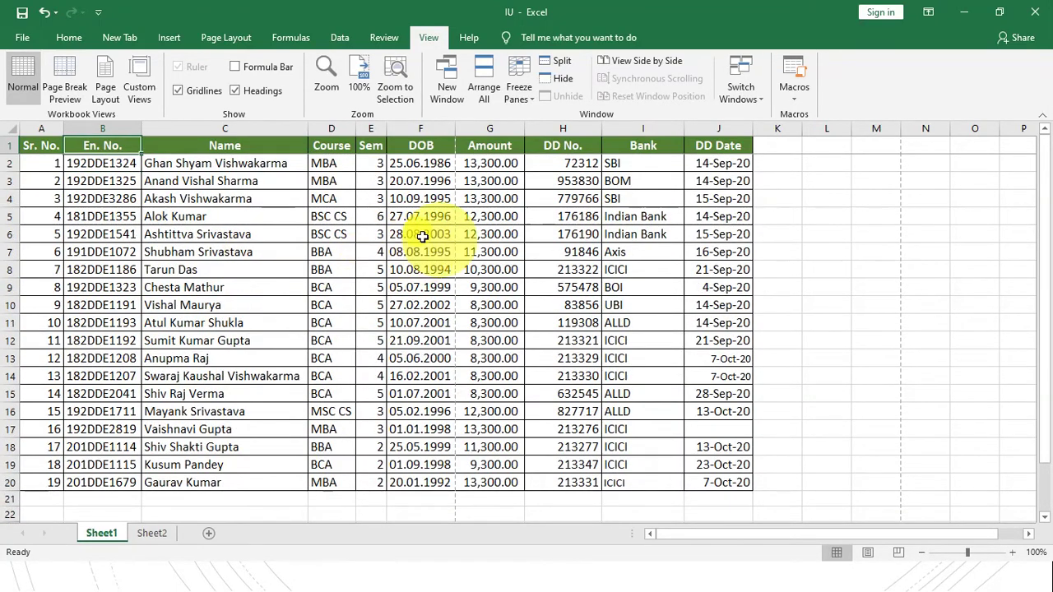
- Freeze the first column and check it by moving along row 1 to column R and back to A1
left_click(512, 100)
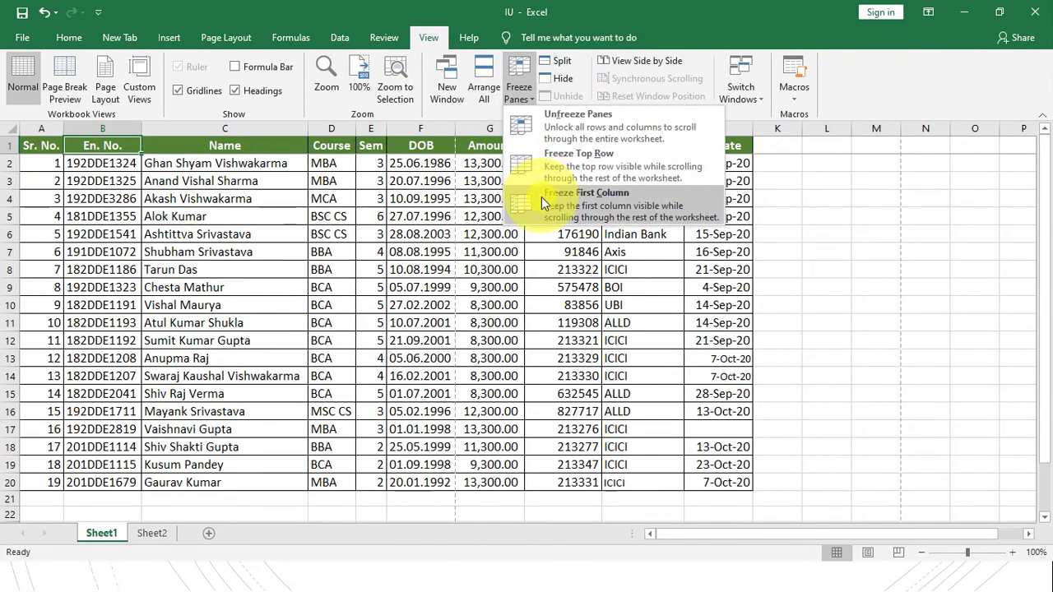
left_click(541, 198)
key("Right")
key("Right")
key("Right")
key("Right")
key("Right")
key("Right")
key("Right")
key("Right")
key("Right")
key("Right")
key("Right")
key("Right")
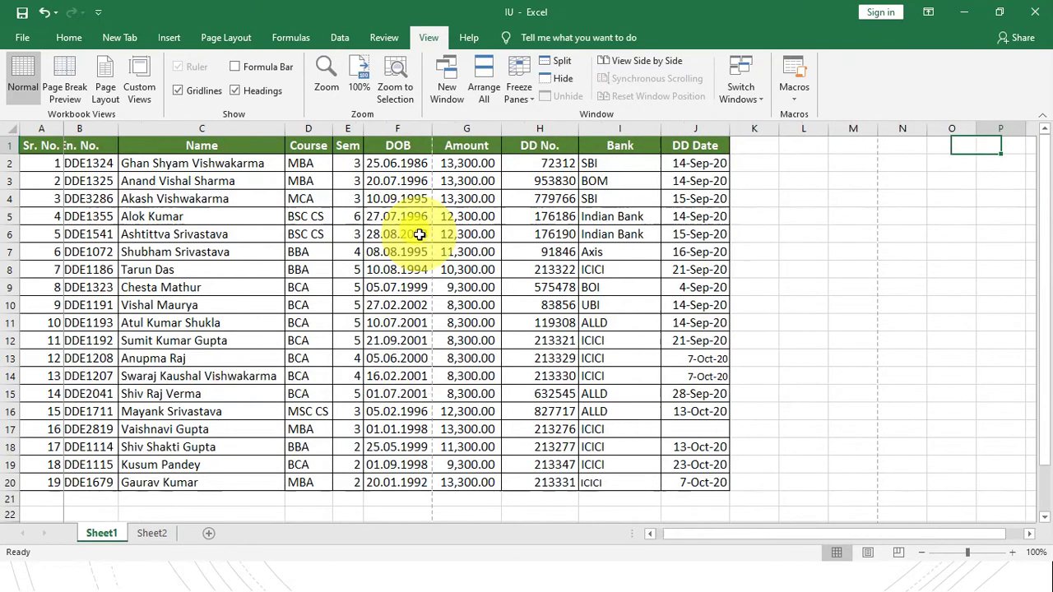
key("Right")
key("Right")
key("Right")
key("Right")
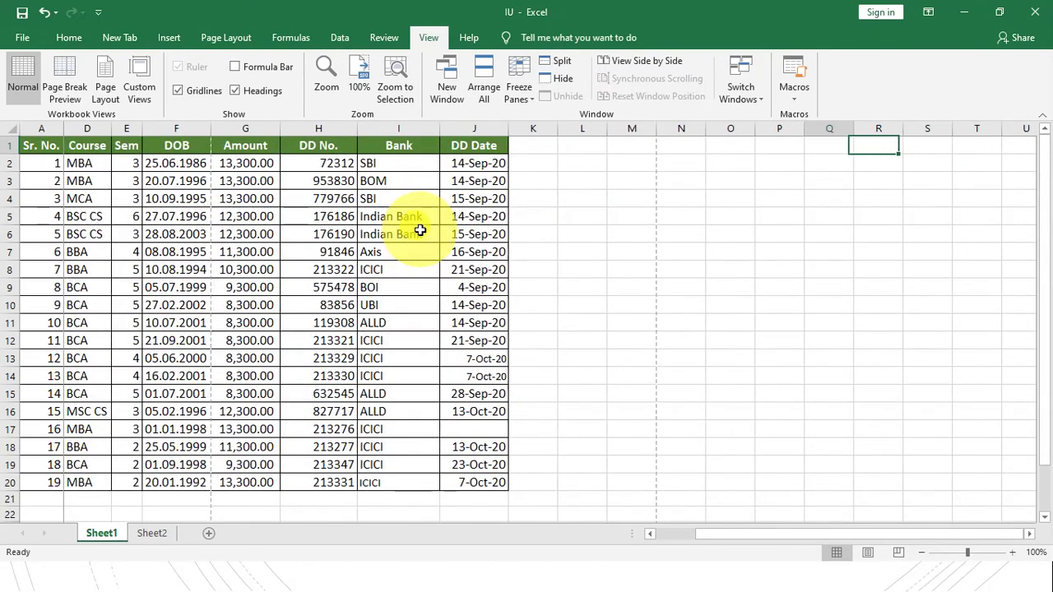
key("ctrl+Home")
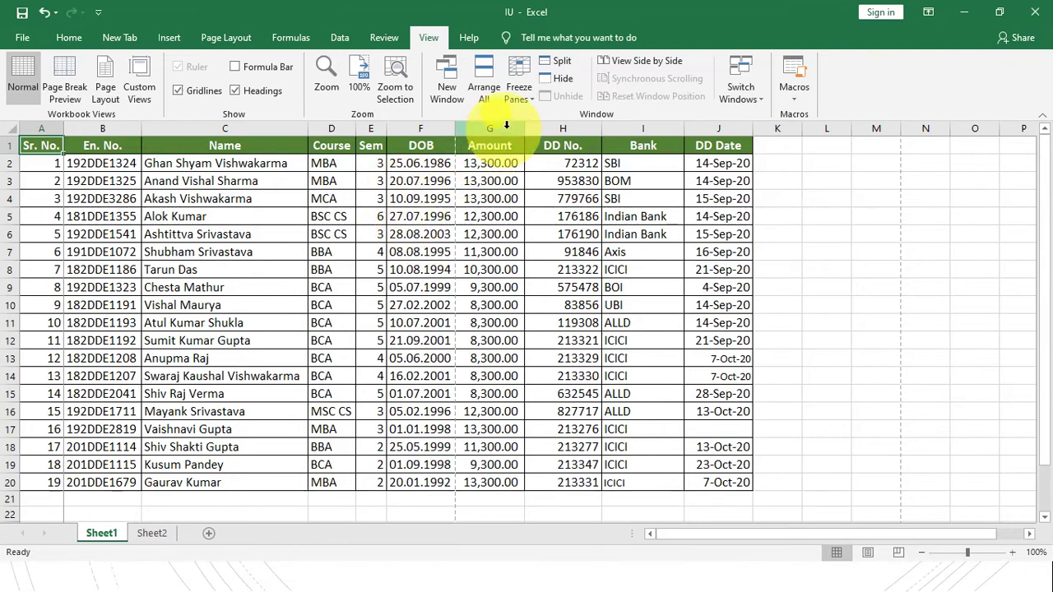
- Unfreeze the first column and freeze the panes at cell B8 instead
left_click(524, 105)
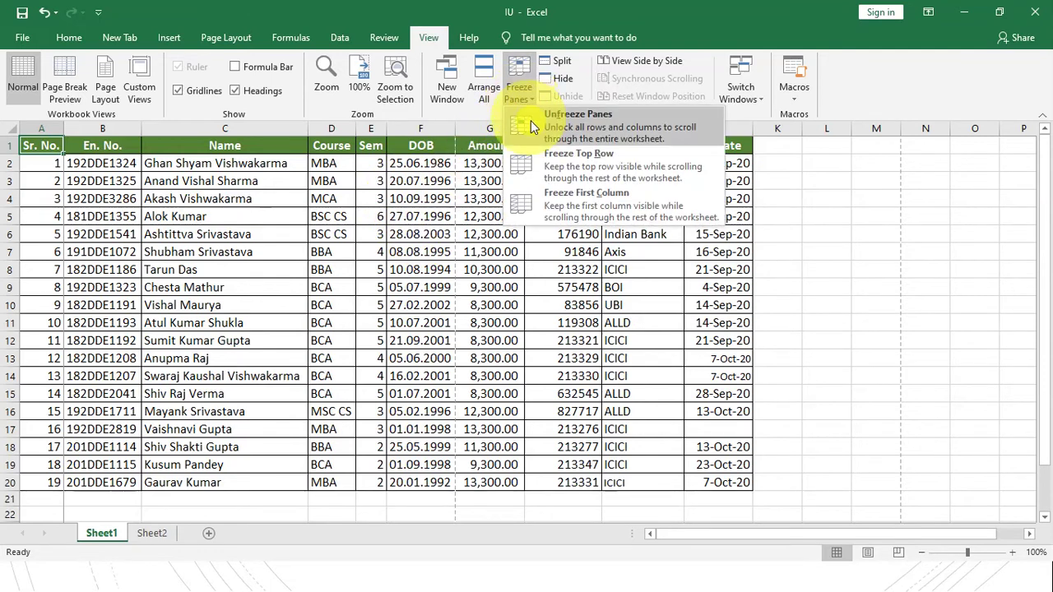
left_click(530, 122)
left_click(512, 94)
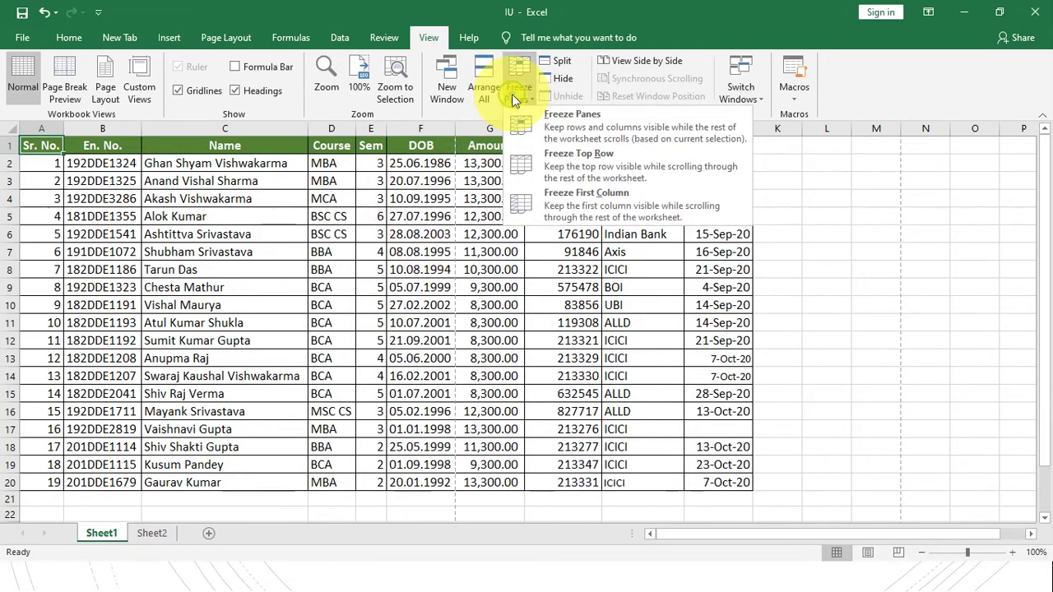
left_click(67, 264)
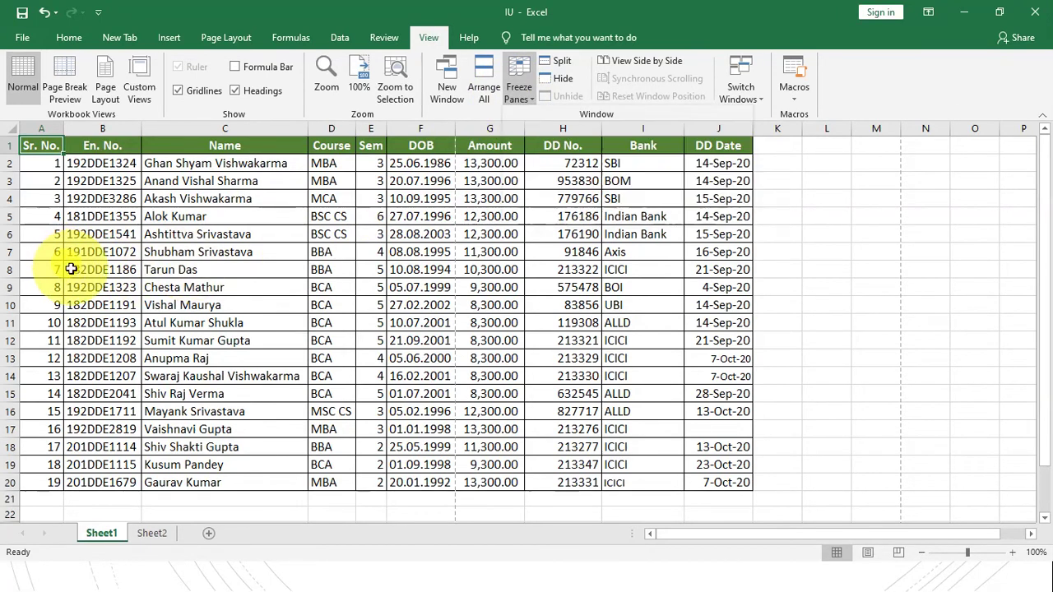
left_click(67, 265)
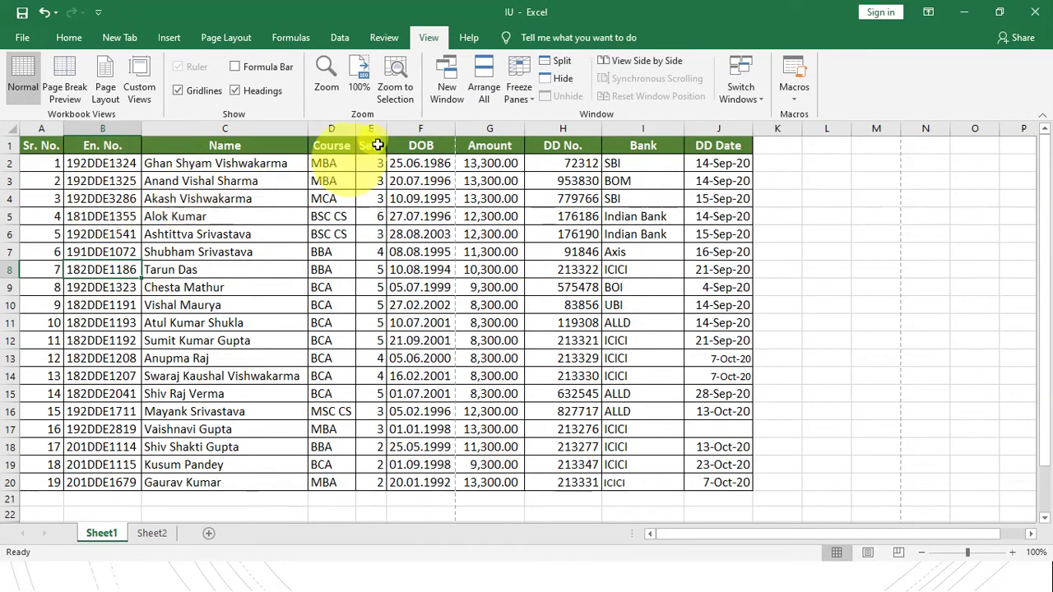
left_click(525, 98)
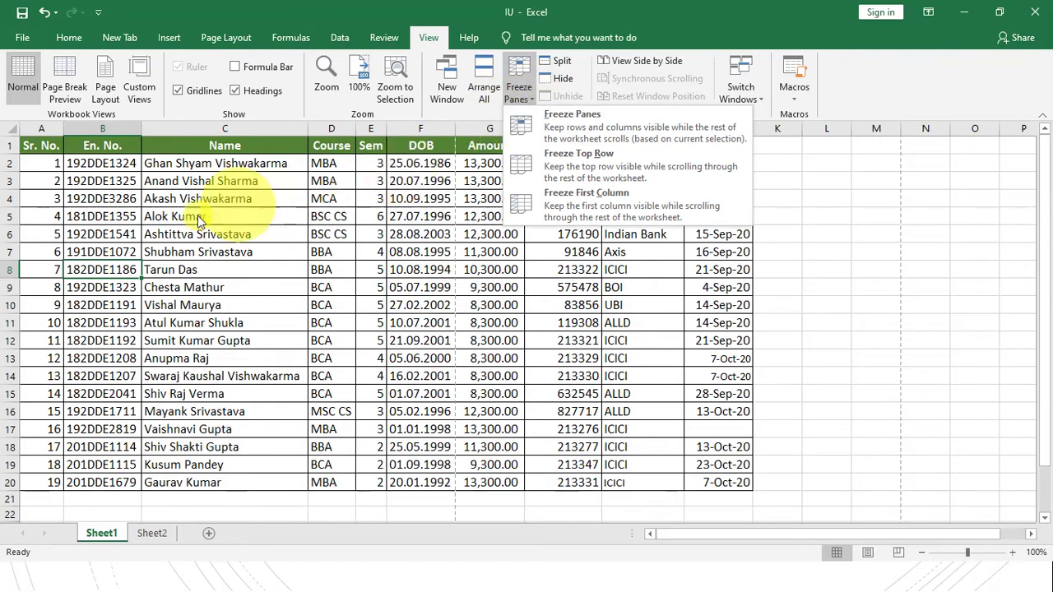
left_click(562, 127)
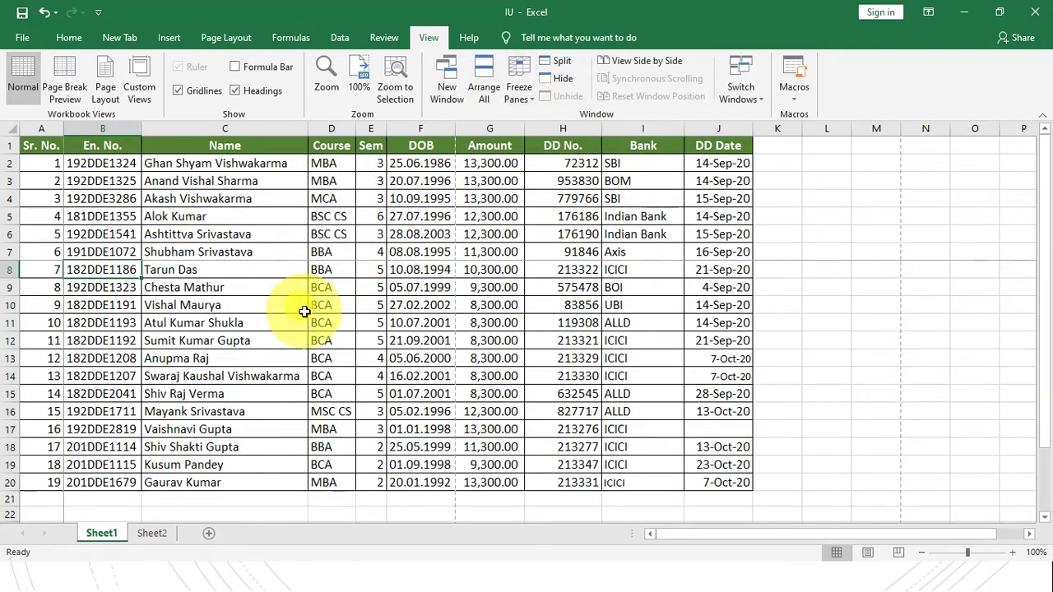
- Check the frozen rows by moving down column B past the end of the table and back up to the header
key("Down")
key("Down")
key("Down")
key("Down")
key("Down")
key("Down")
key("Down")
key("Down")
key("Down")
key("Down")
key("Down")
key("Down")
key("Down")
key("Down")
key("Down")
key("Down")
key("Down")
key("Down")
key("Down")
key("Down")
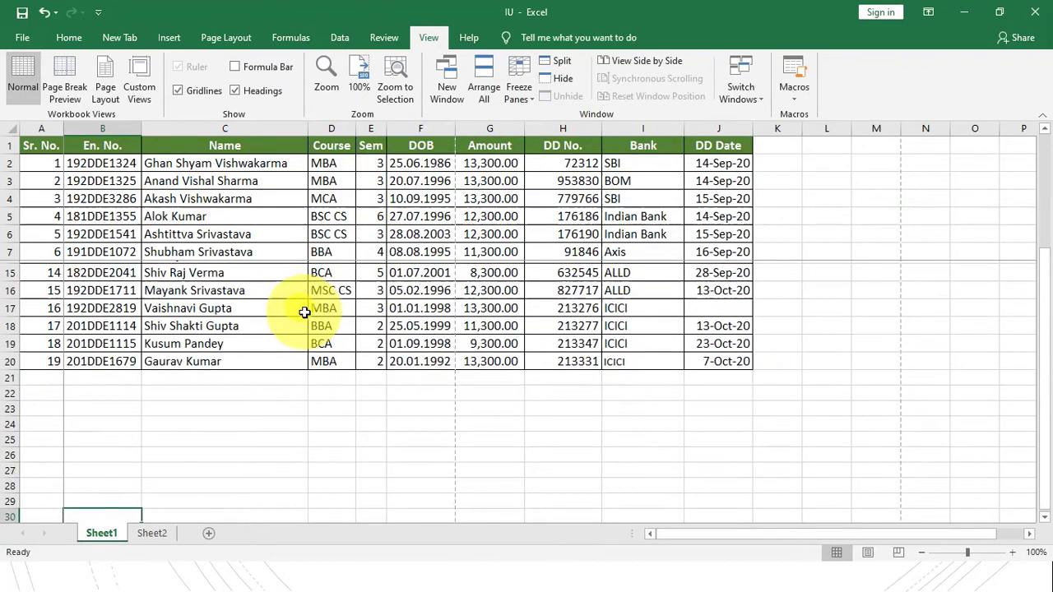
scroll(305, 312, "up", 3)
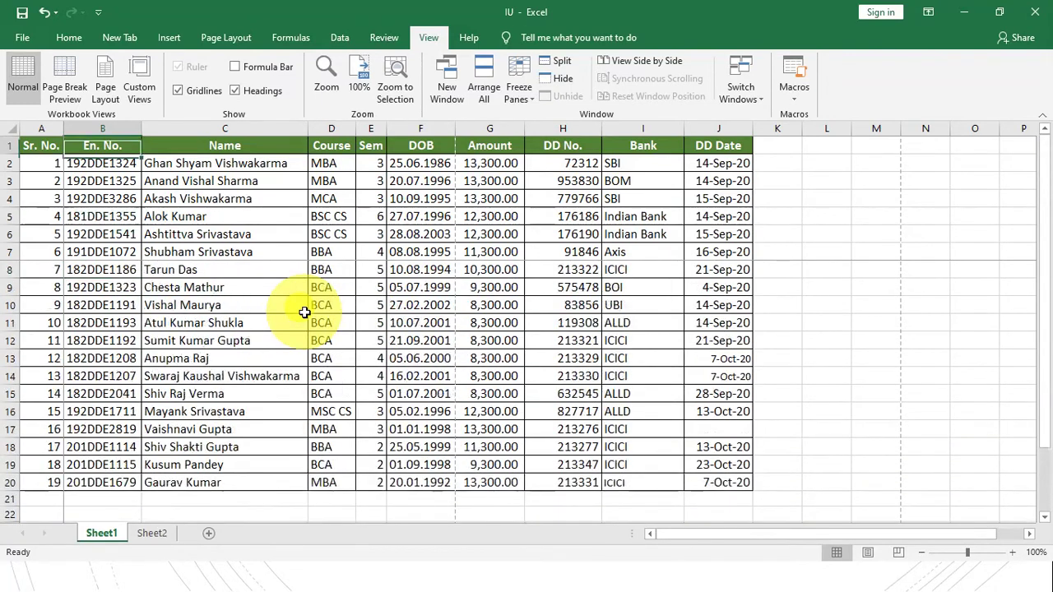
- Unfreeze the panes and split the worksheet window at cell B10
left_click(530, 98)
left_click(542, 132)
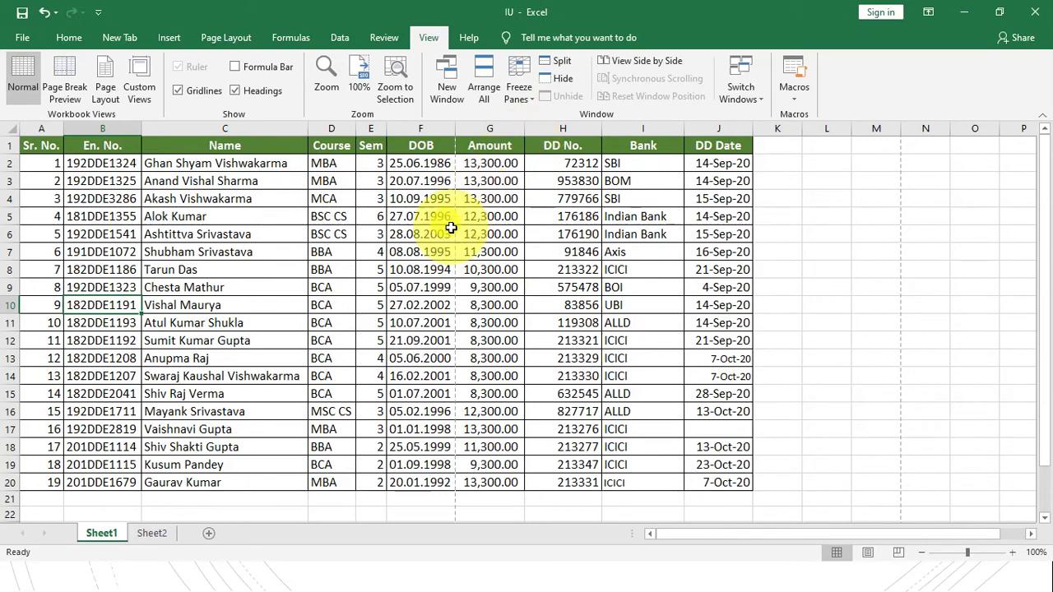
left_click(556, 61)
- Move down column F in the upper pane past the table and return to the "DOB" header
left_click(403, 235)
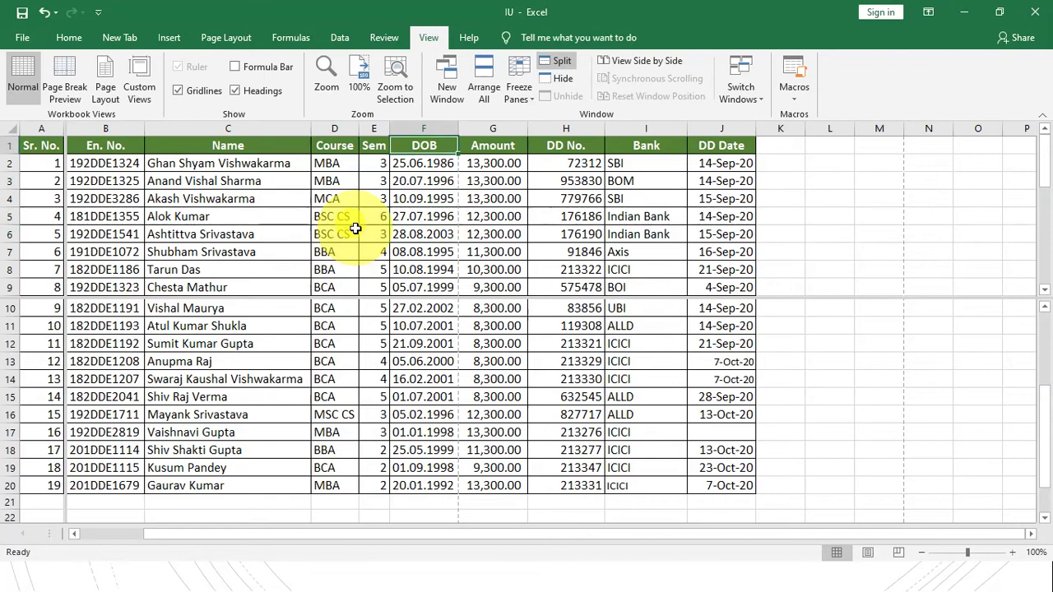
key("Down")
key("Down")
key("Down")
key("Down")
key("Down")
key("Down")
key("Down")
key("Down")
key("Down")
key("Down")
key("Down")
key("Down")
key("Down")
key("Down")
key("Down")
key("Down")
key("Down")
key("Down")
key("Down")
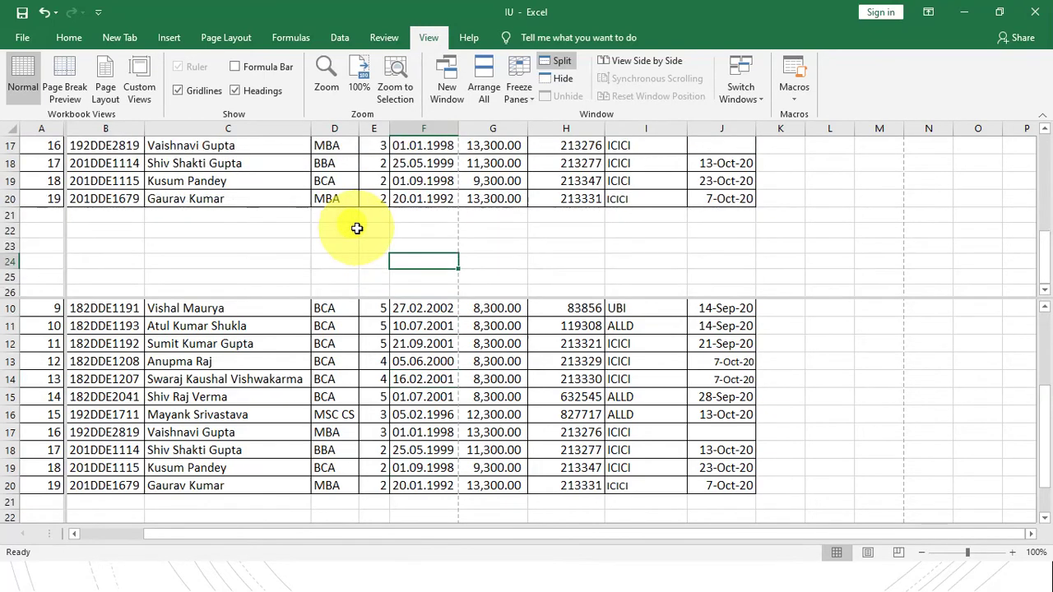
key("Up")
key("Up")
key("Up")
key("Up")
key("Up")
key("Up")
key("Up")
key("Up")
key("Up")
key("Up")
key("Up")
key("Up")
key("Up")
key("Up")
key("Up")
key("Up")
key("Up")
key("Up")
key("Up")
key("Up")
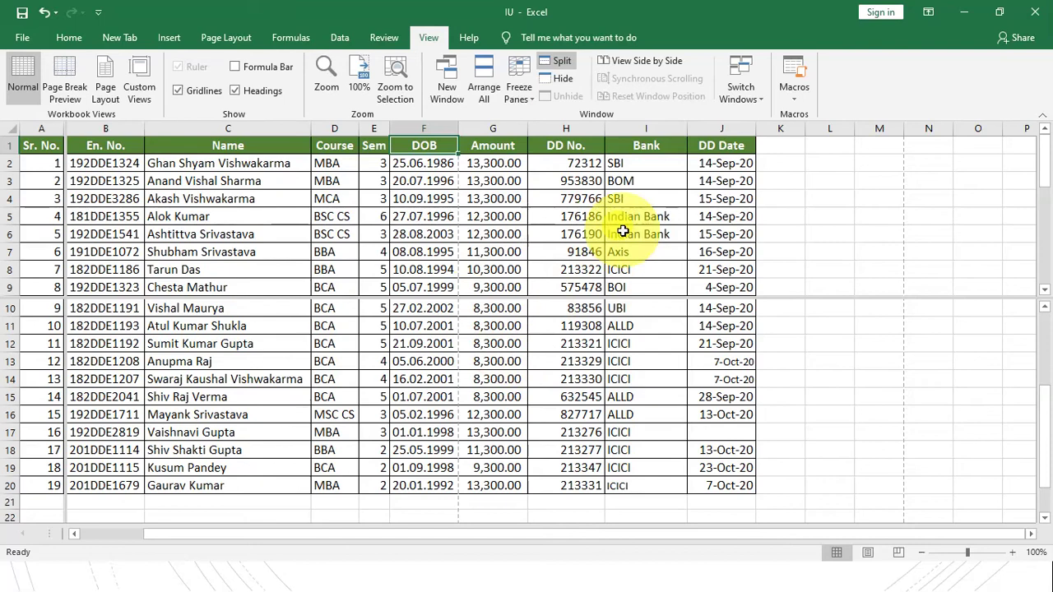
- Select a cell in the Amount column of the lower pane and move down to row 43
left_click(521, 402)
key("Down")
key("Down")
key("Down")
key("Down")
key("Down")
key("Down")
key("Down")
key("Down")
key("Down")
key("Down")
key("Down")
key("Down")
key("Down")
key("Down")
key("Down")
key("Down")
key("Down")
key("Down")
key("Down")
key("Down")
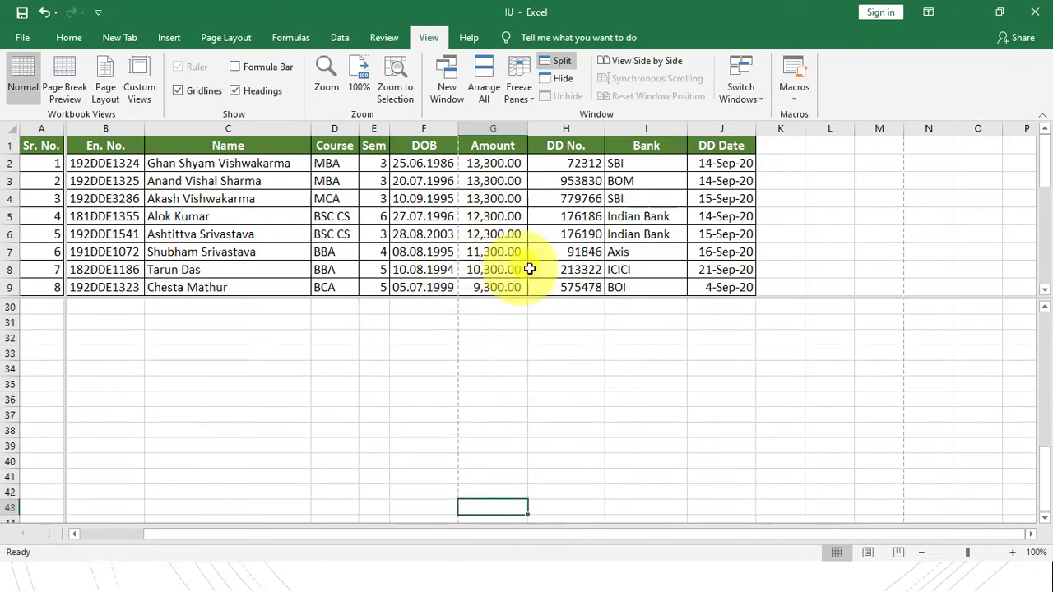
- Move up the Amount column in the lower pane back into the table and remove the window split
key("Up")
key("Up")
key("Up")
key("Up")
key("Up")
key("Up")
key("Up")
key("Up")
key("Up")
key("Up")
key("Up")
key("Up")
key("Up")
key("Up")
key("Up")
key("Up")
key("Up")
key("Up")
key("Up")
key("Up")
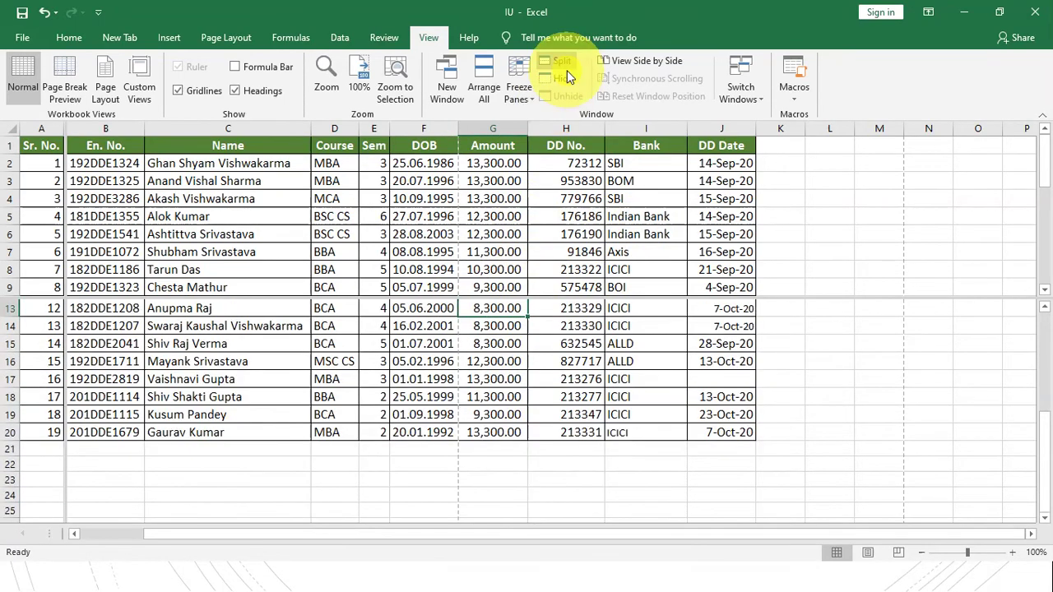
left_click(566, 64)
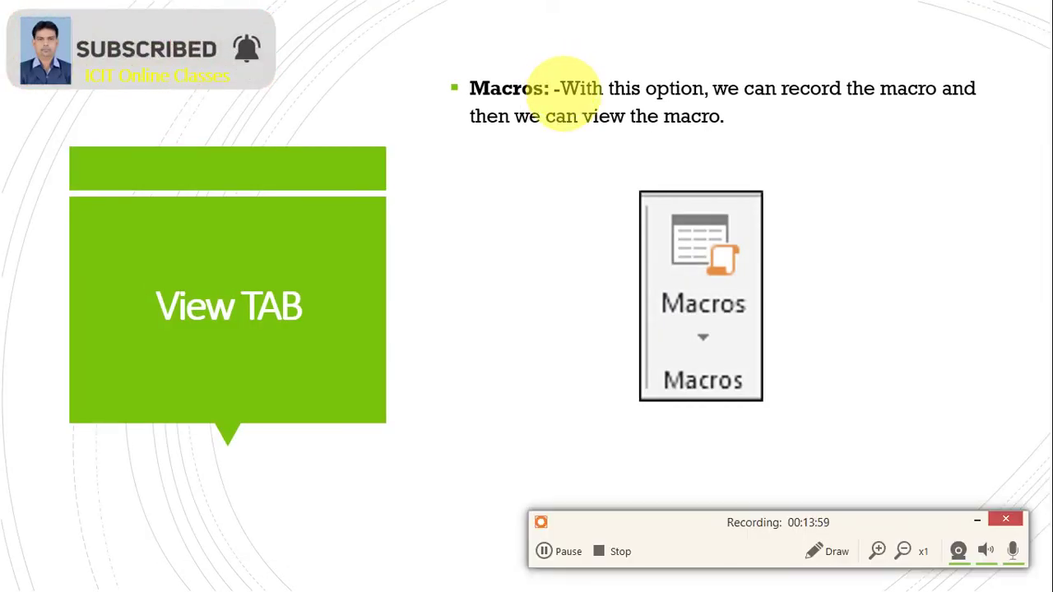
- Switch to the Book1 workbook in Excel and unhide the IU workbook from there
key("alt+Tab")
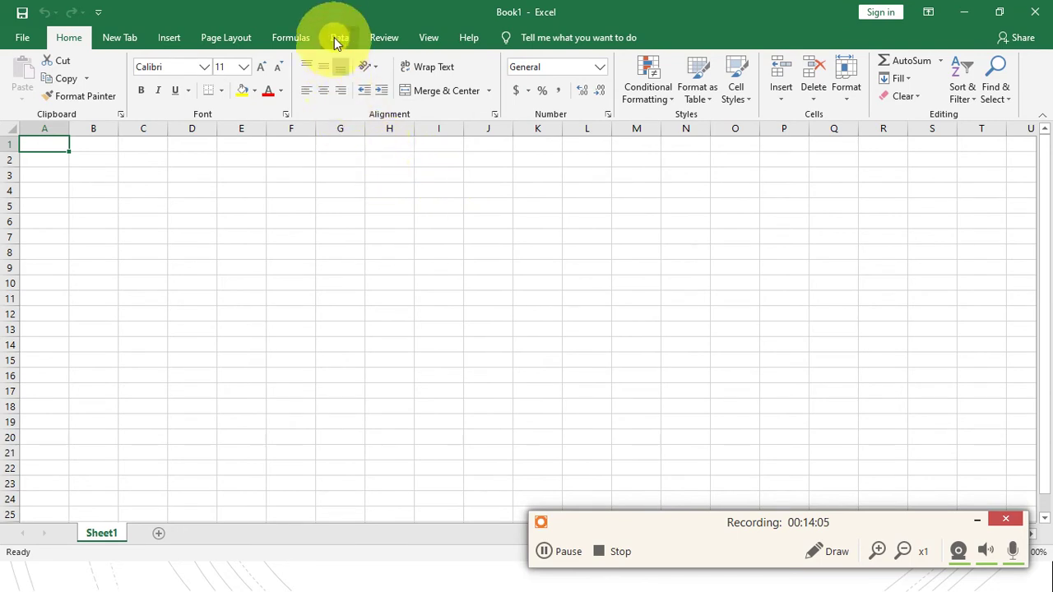
left_click(430, 41)
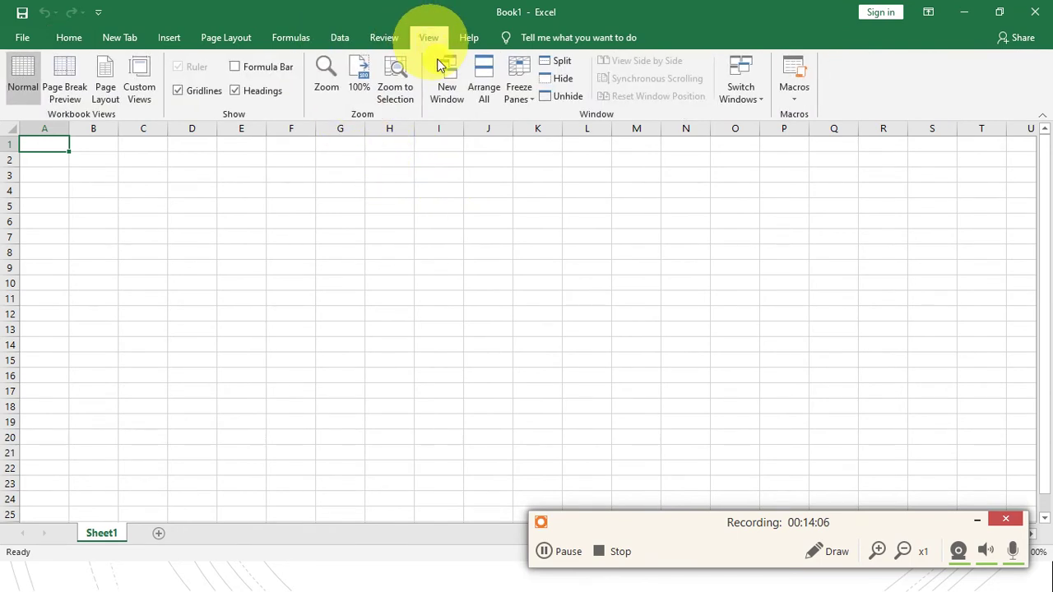
left_click(558, 94)
left_click(628, 338)
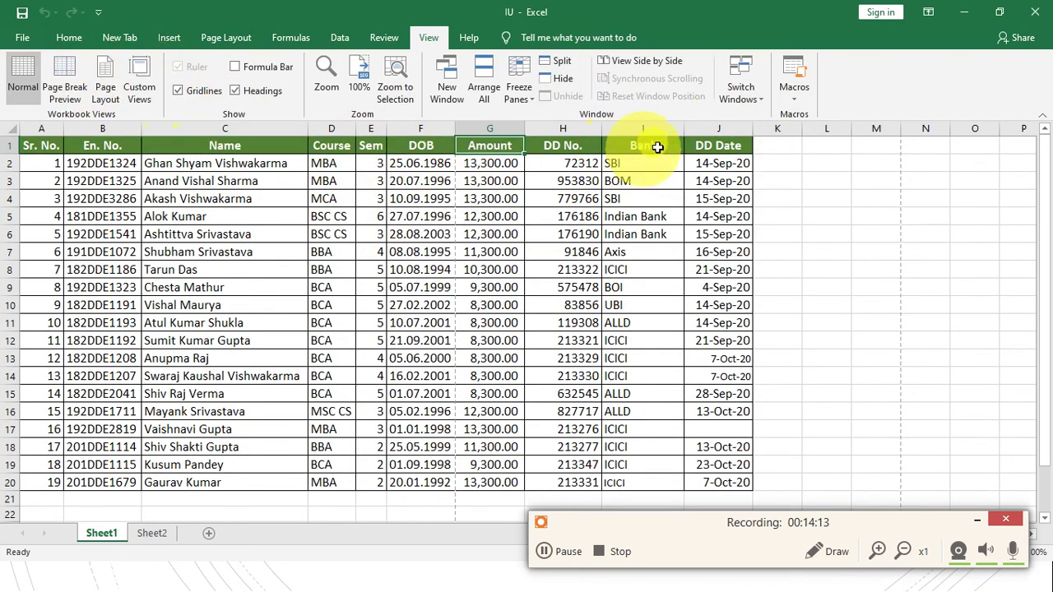
- Switch from the IU workbook window to Book1 and back to IU
left_click(747, 93)
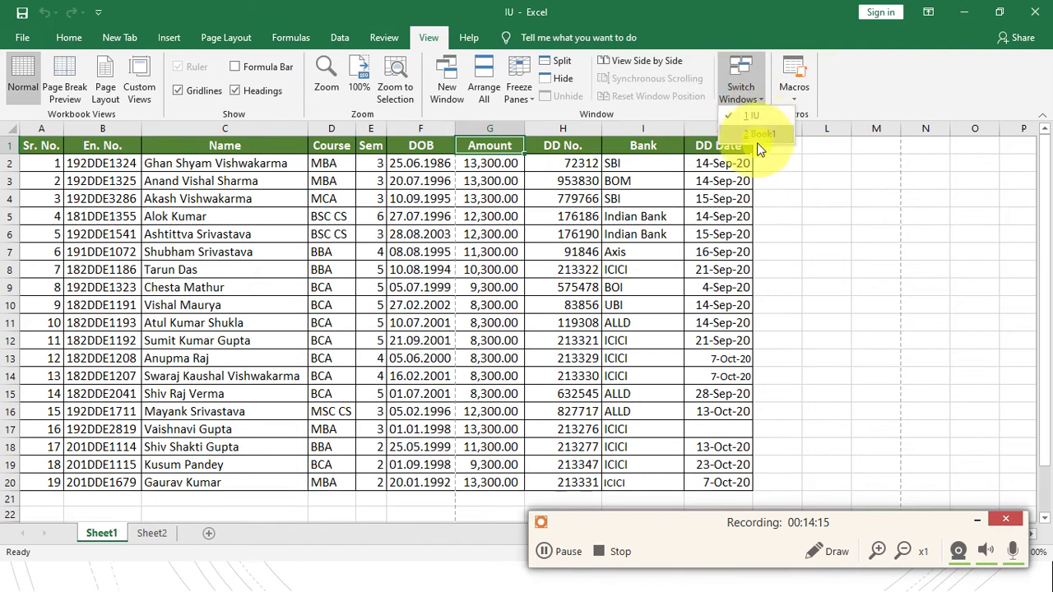
left_click(745, 134)
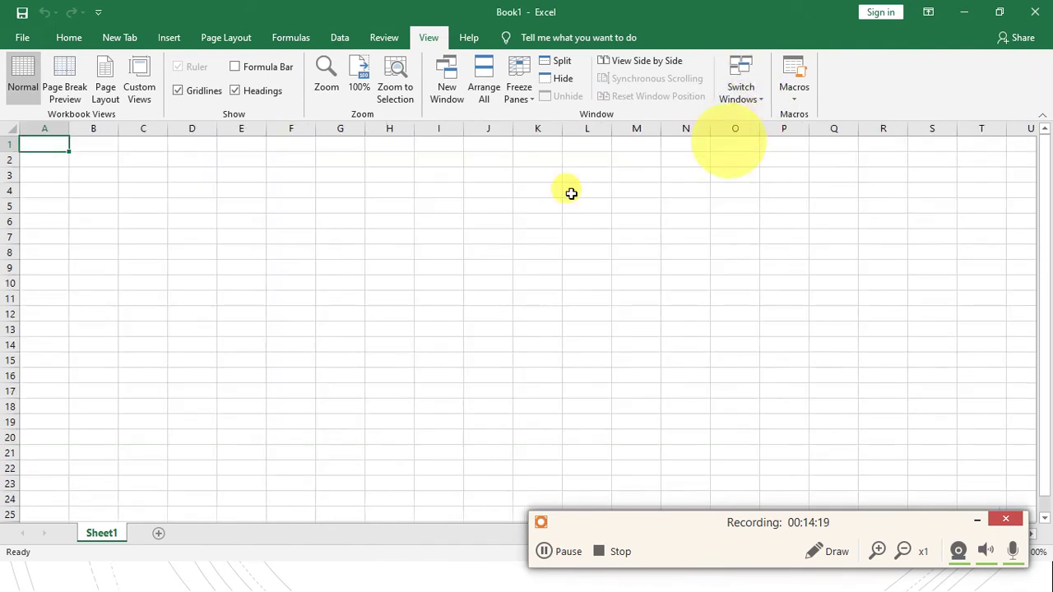
left_click(756, 107)
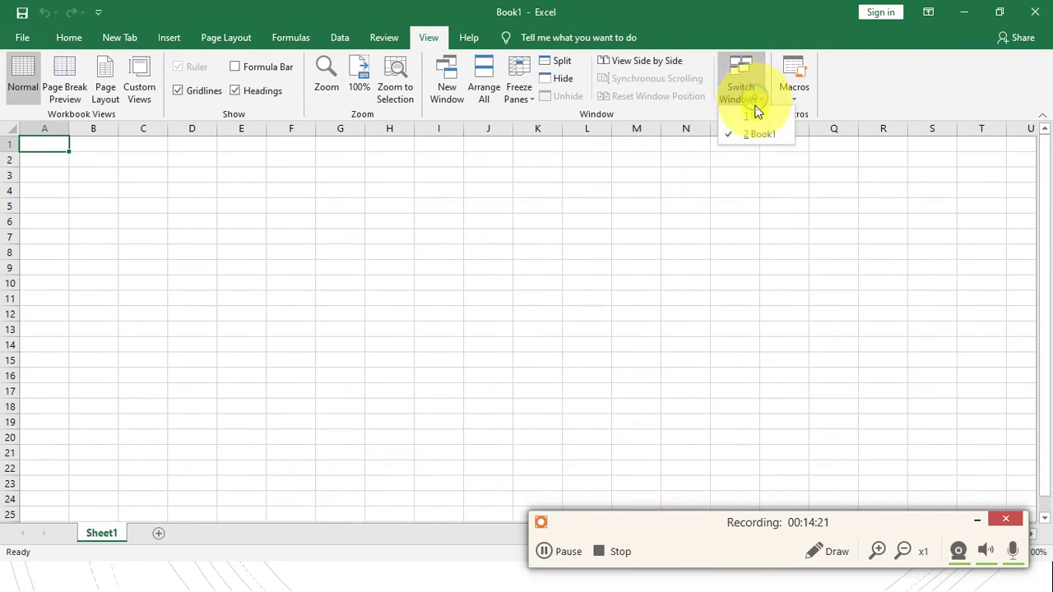
left_click(757, 119)
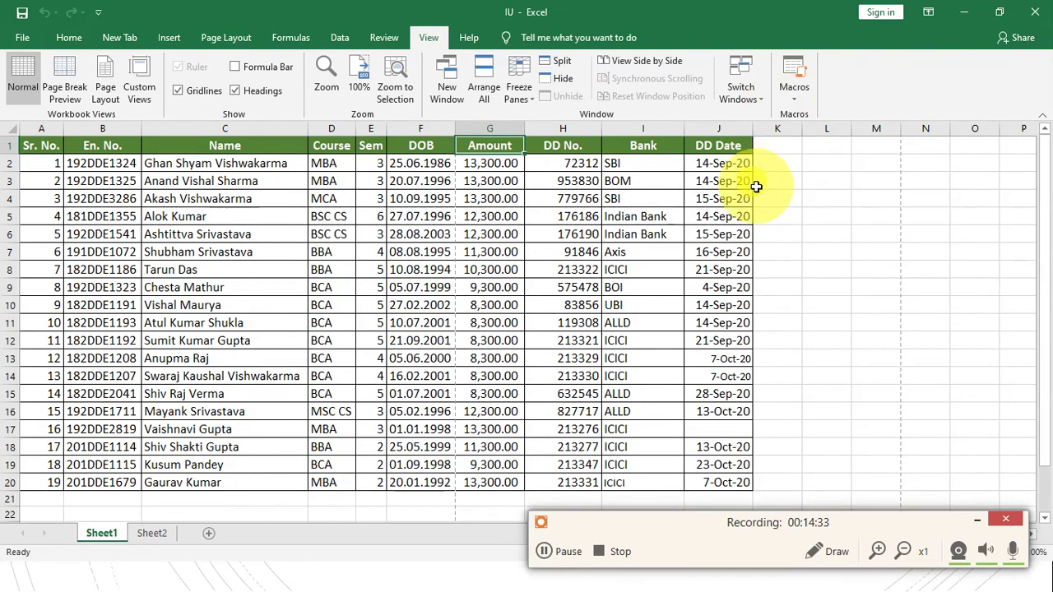
- Close the IU workbook with its changes saved and close Book1 without saving
left_click(1037, 13)
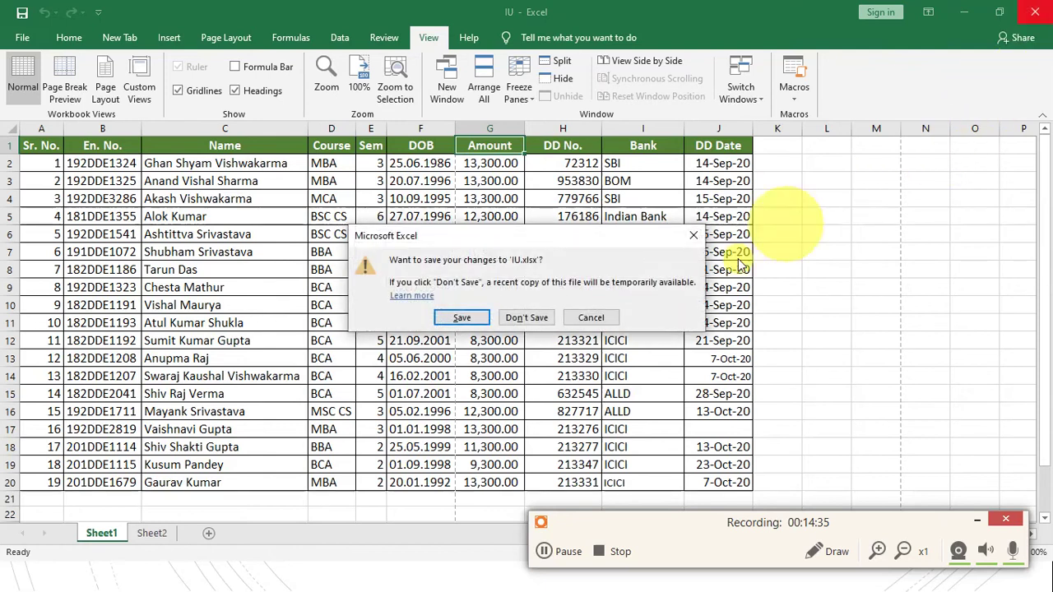
left_click(475, 326)
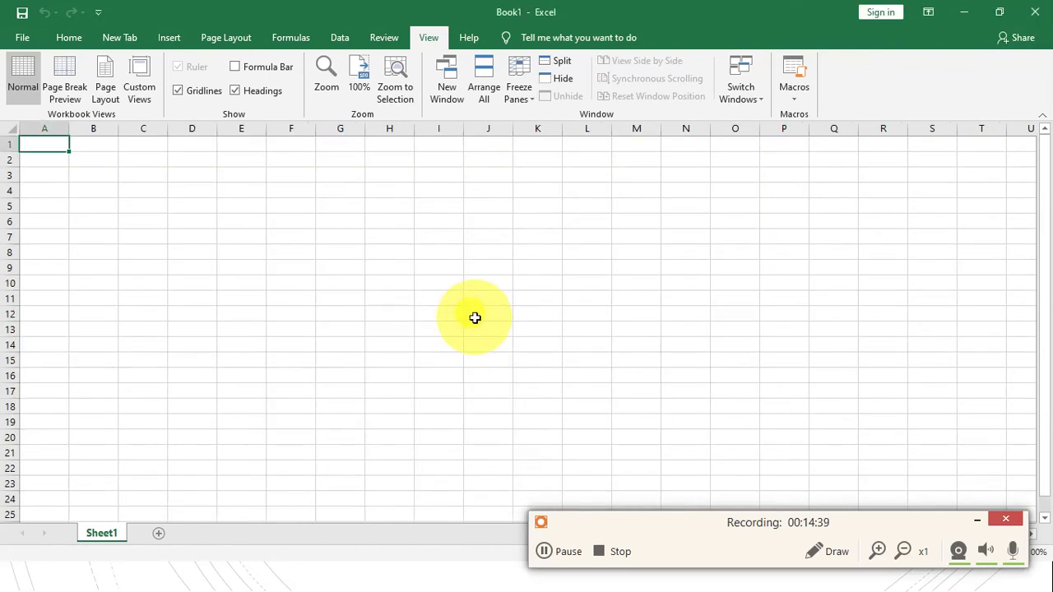
left_click(1035, 12)
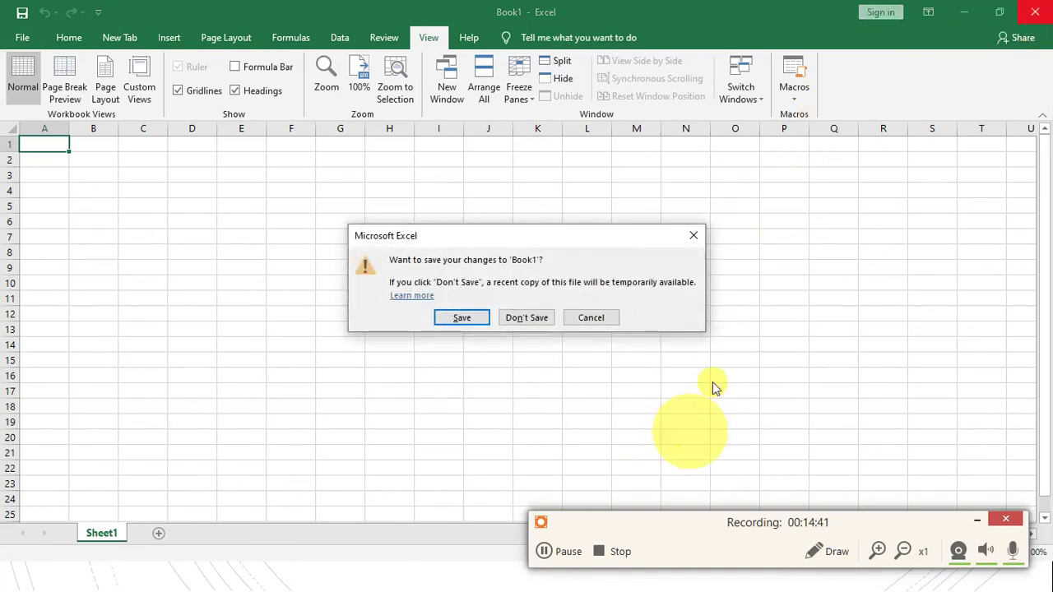
left_click(524, 329)
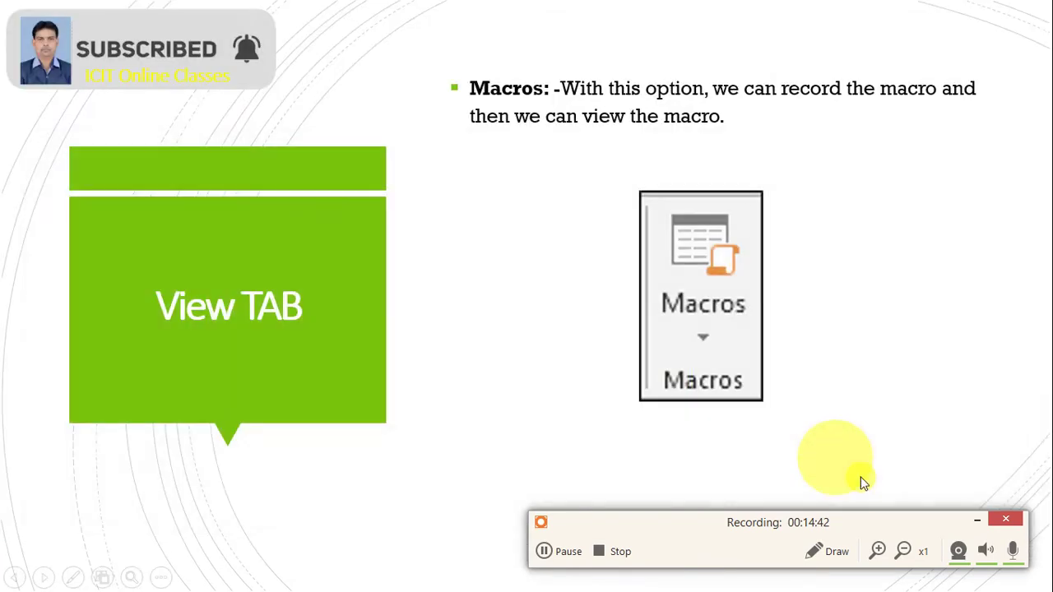
left_click(977, 520)
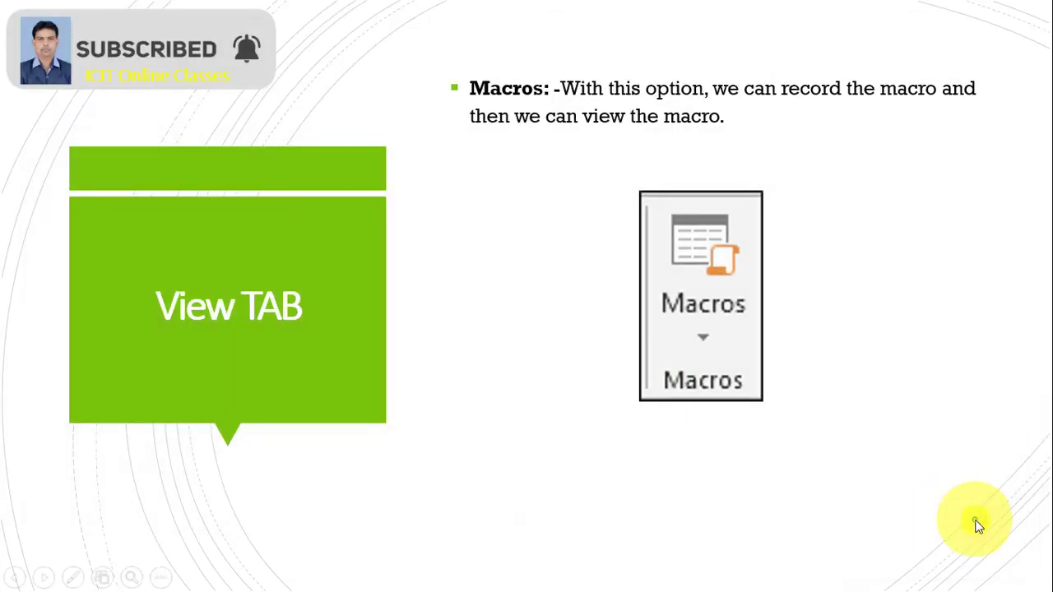
left_click(476, 347)
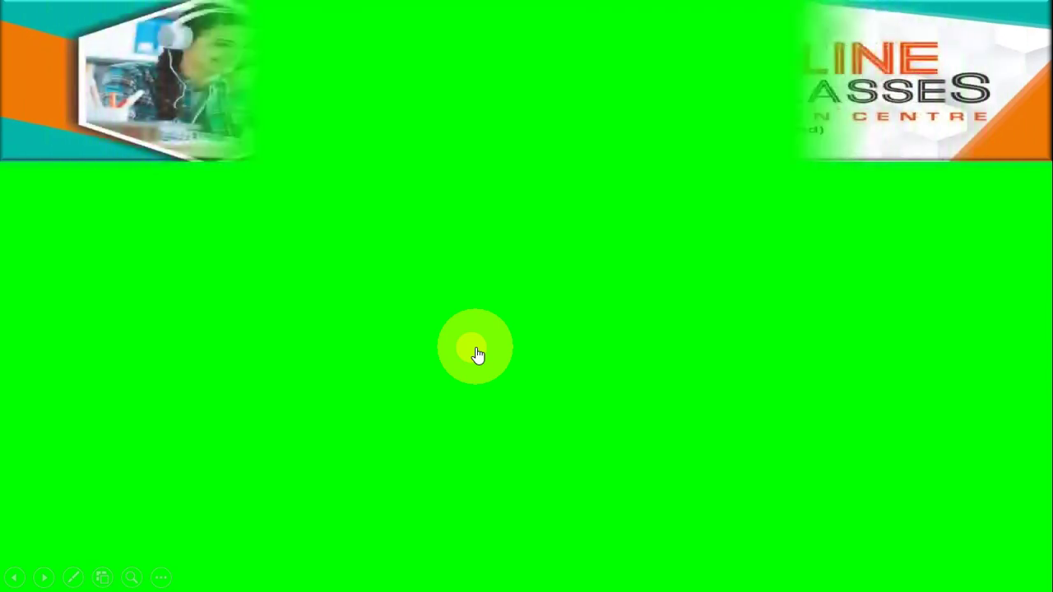